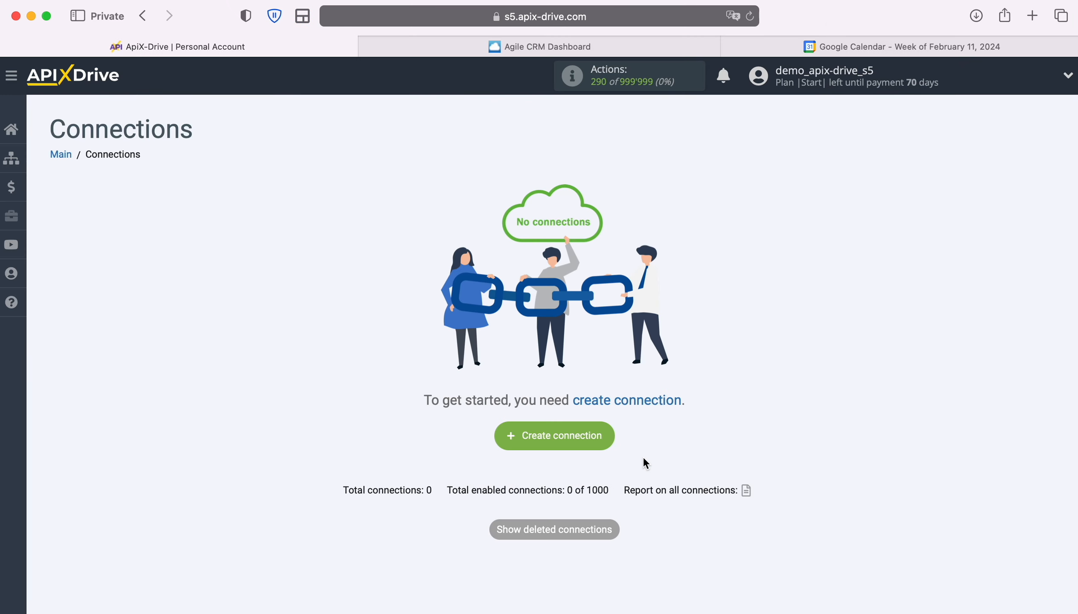
# - Create a new connection, which appears as 'New connection 6', from the empty Connections page
pyautogui.click(604, 437)
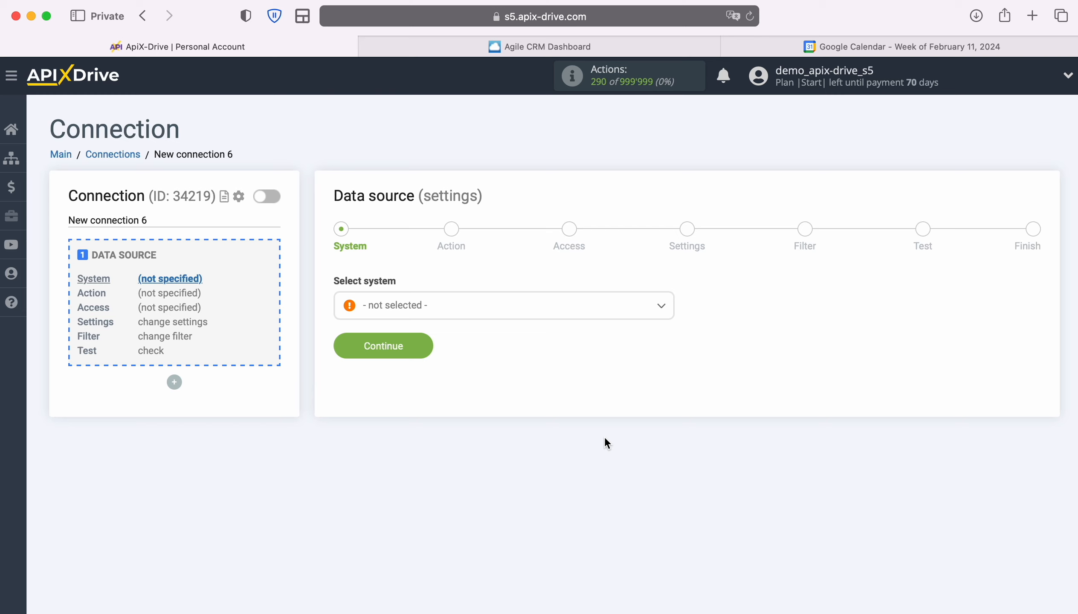
# - Choose Agile CRM as the data source system
pyautogui.click(535, 319)
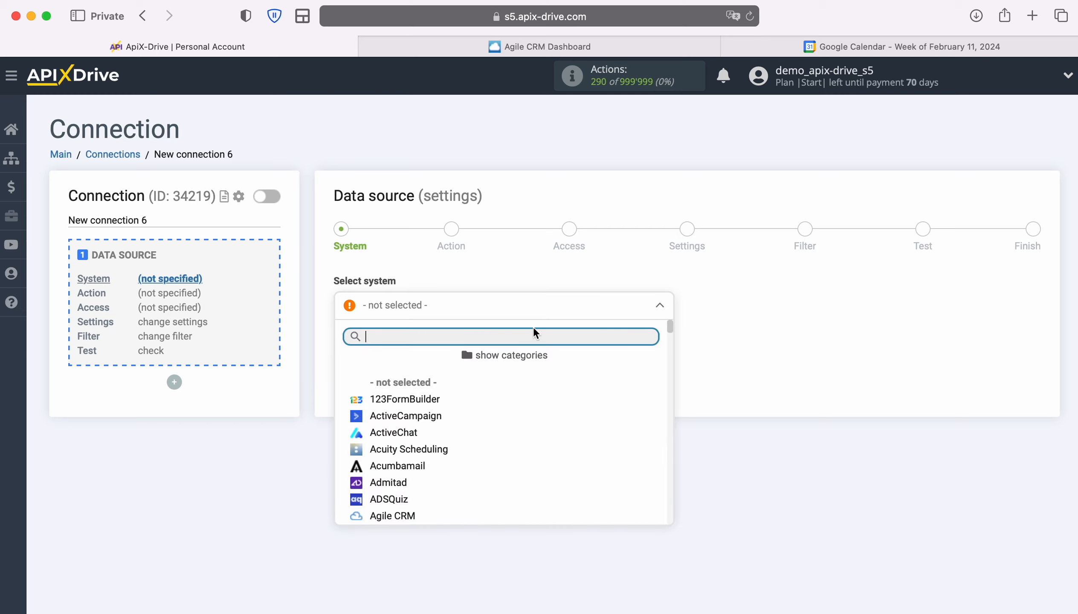
pyautogui.scroll(-3, 575, 435)
pyautogui.click(392, 440)
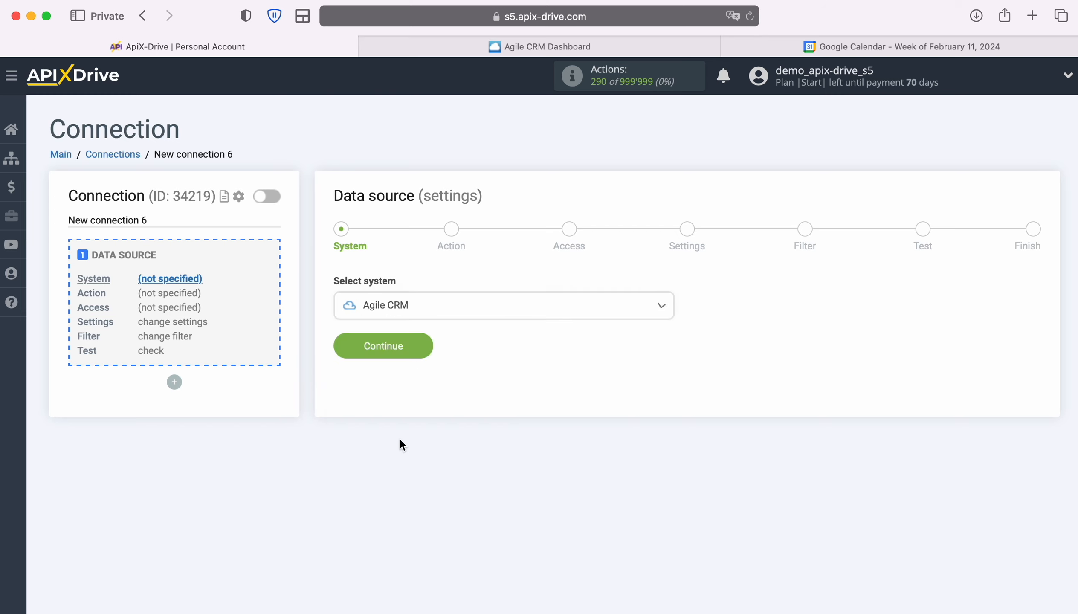
pyautogui.click(420, 342)
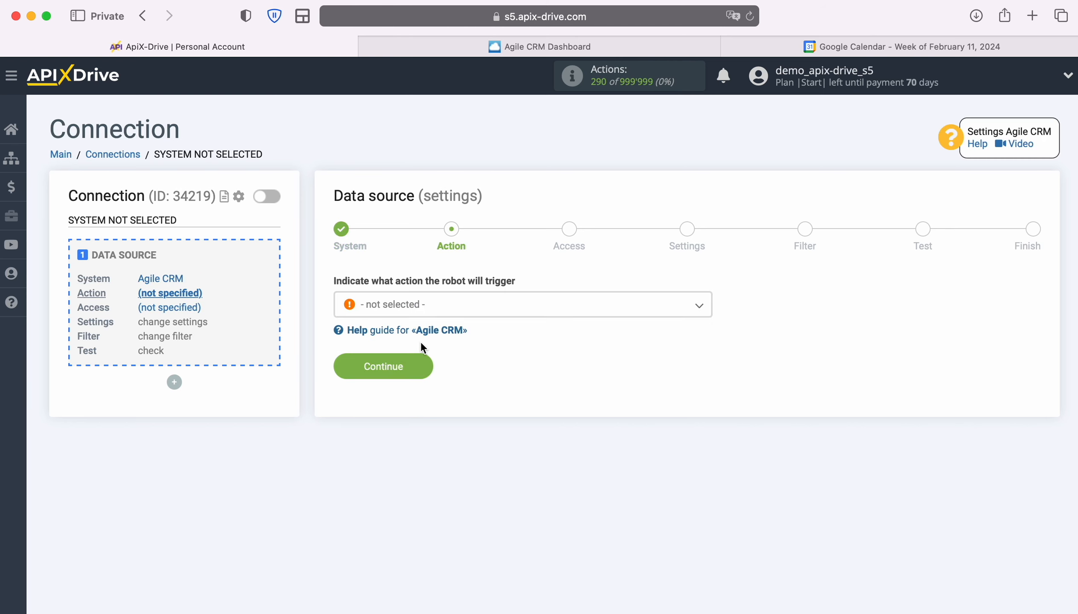
# - Set the data source action to Get CONTACTS (new) and proceed to Access
pyautogui.click(568, 308)
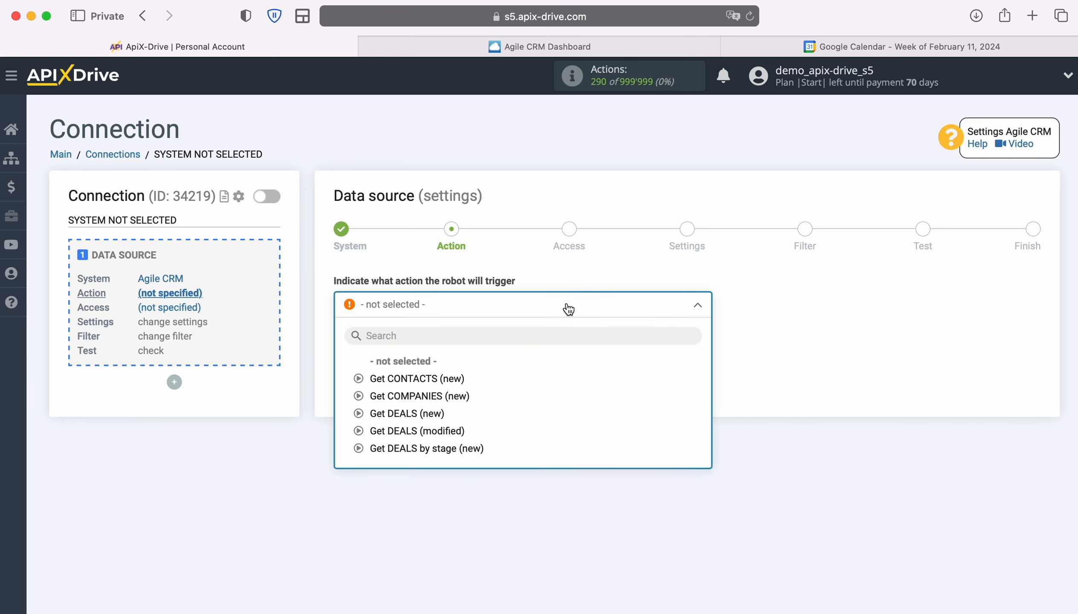
pyautogui.click(457, 379)
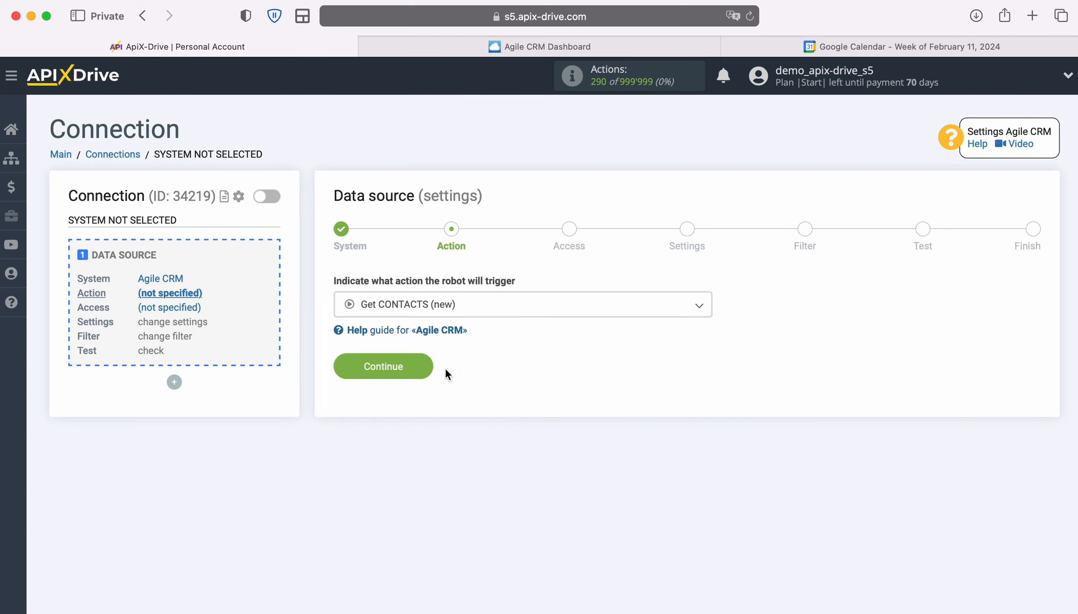
pyautogui.click(428, 368)
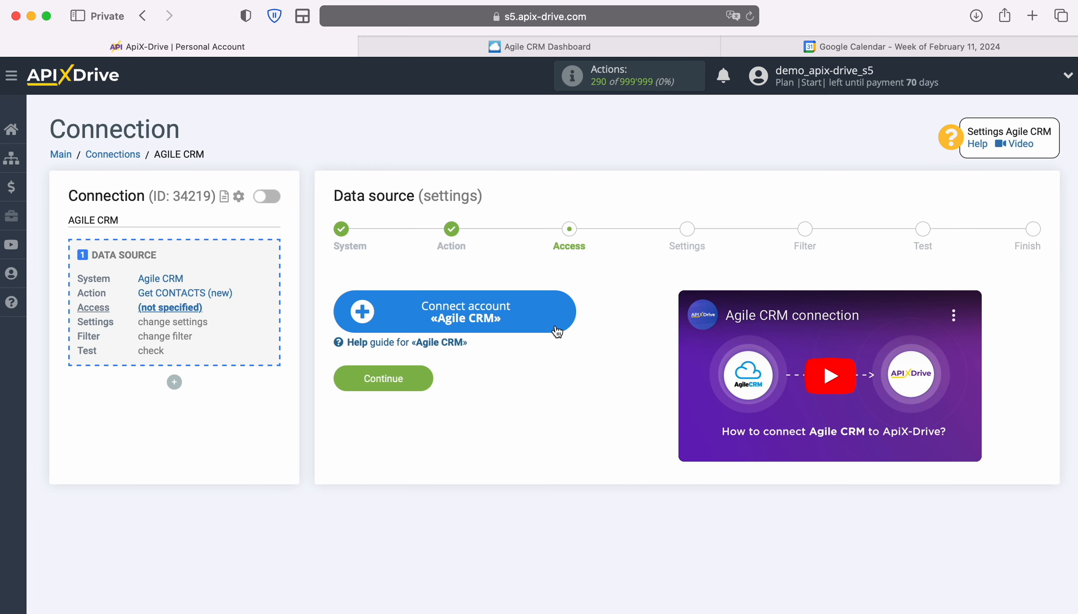
# - Open the Agile CRM account Connection setup form, then switch to the Agile CRM dashboard
pyautogui.click(568, 310)
pyautogui.click(568, 311)
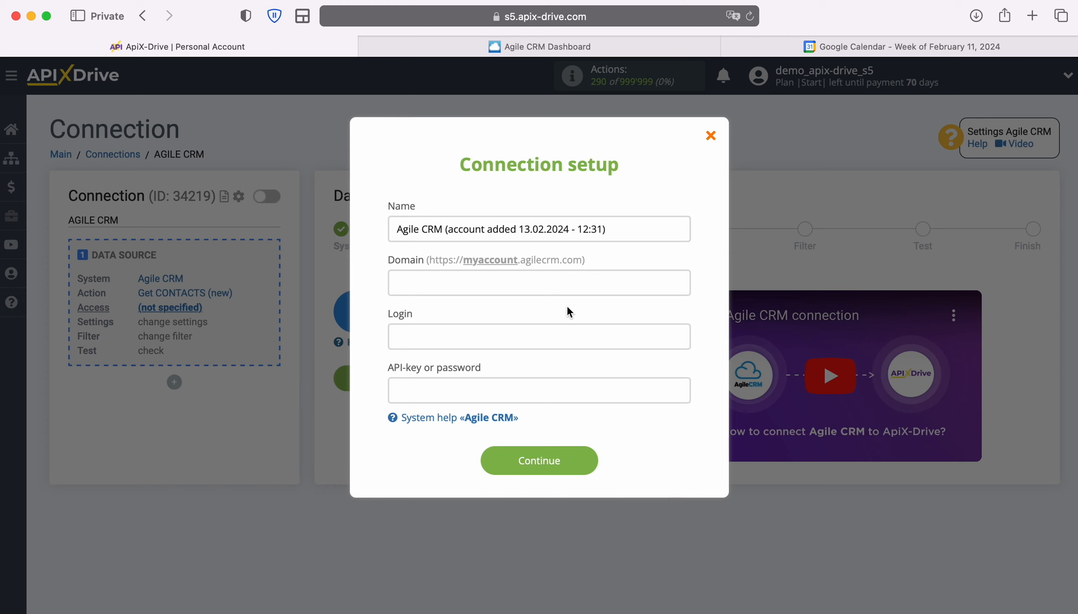
pyautogui.click(499, 48)
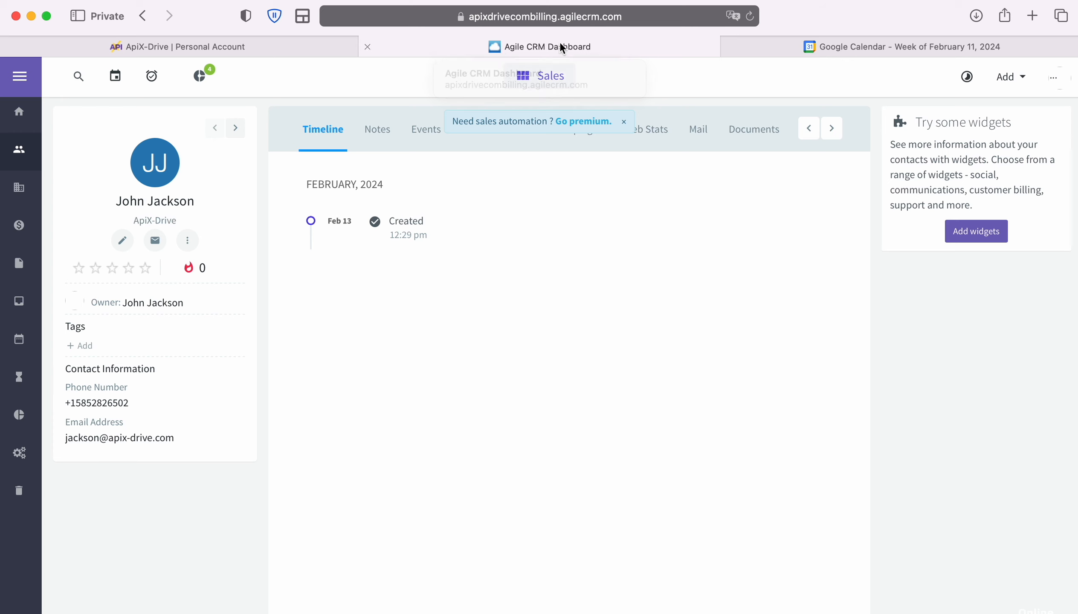
# - Copy the subdomain apixdrivecombilling from the Agile CRM page address for ApiX-Drive's Domain field
pyautogui.click(659, 16)
pyautogui.click(677, 17)
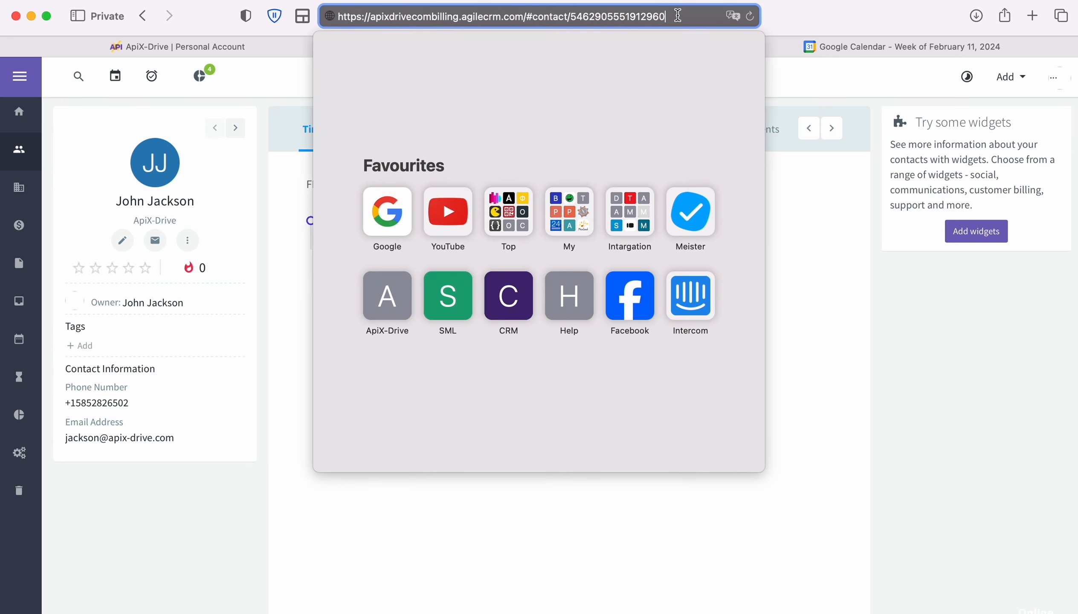
pyautogui.moveTo(372, 18); pyautogui.dragTo(460, 17)
pyautogui.rightClick(446, 18)
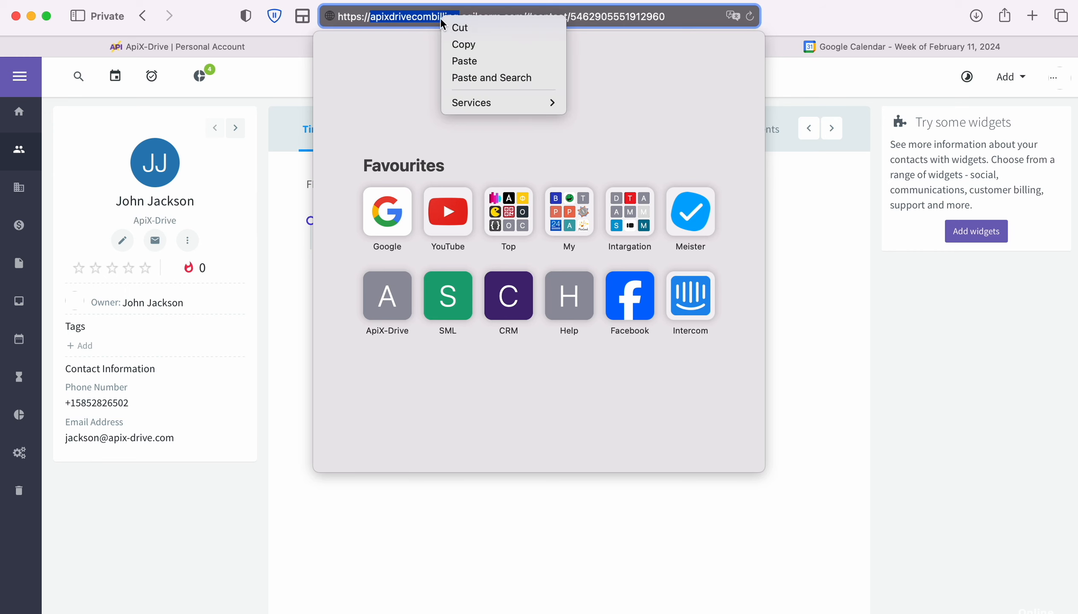
pyautogui.click(459, 44)
pyautogui.click(250, 53)
pyautogui.rightClick(415, 283)
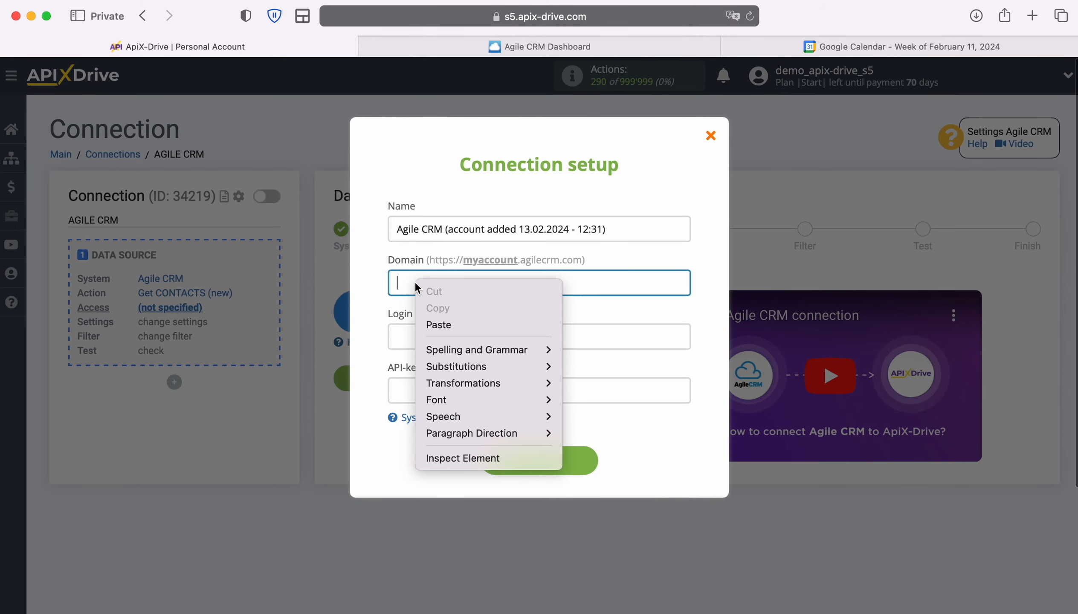
# - Paste apixdrivecombilling as the Domain and enter the account e-mail as the Login
pyautogui.click(432, 320)
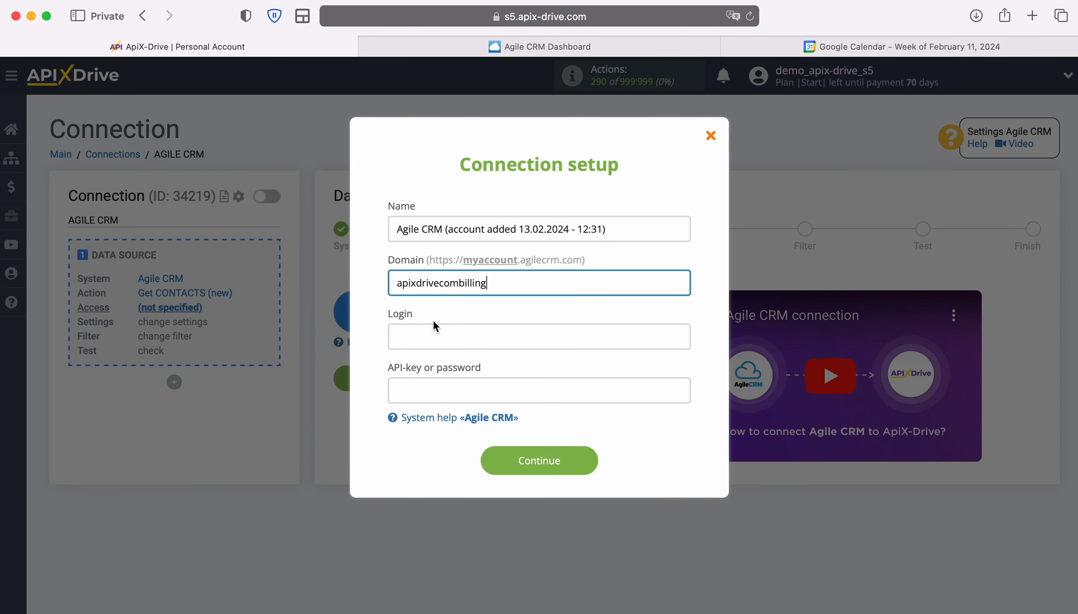
pyautogui.click(427, 337)
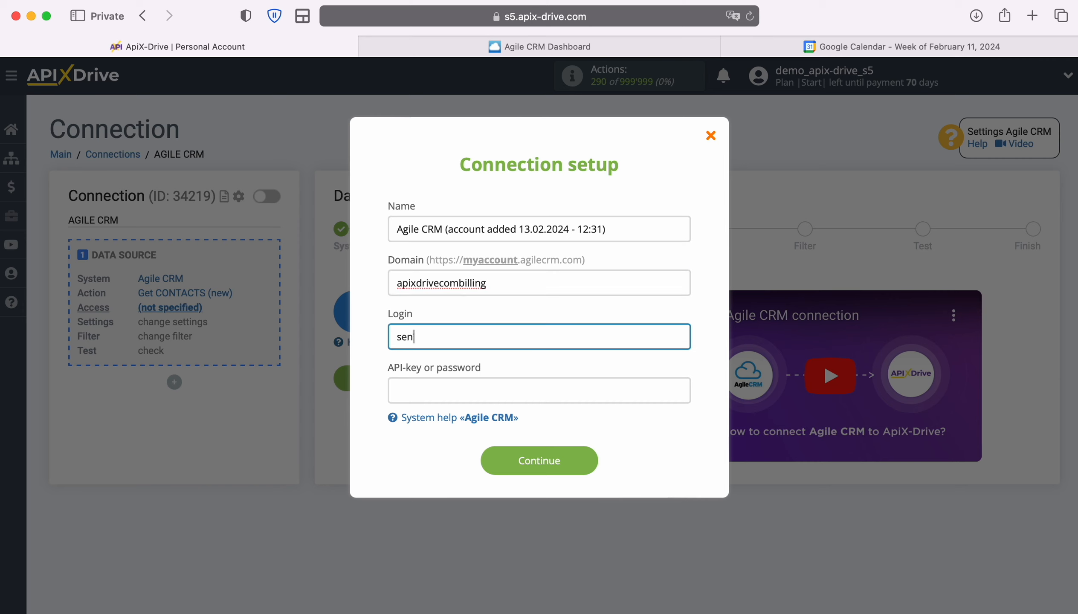
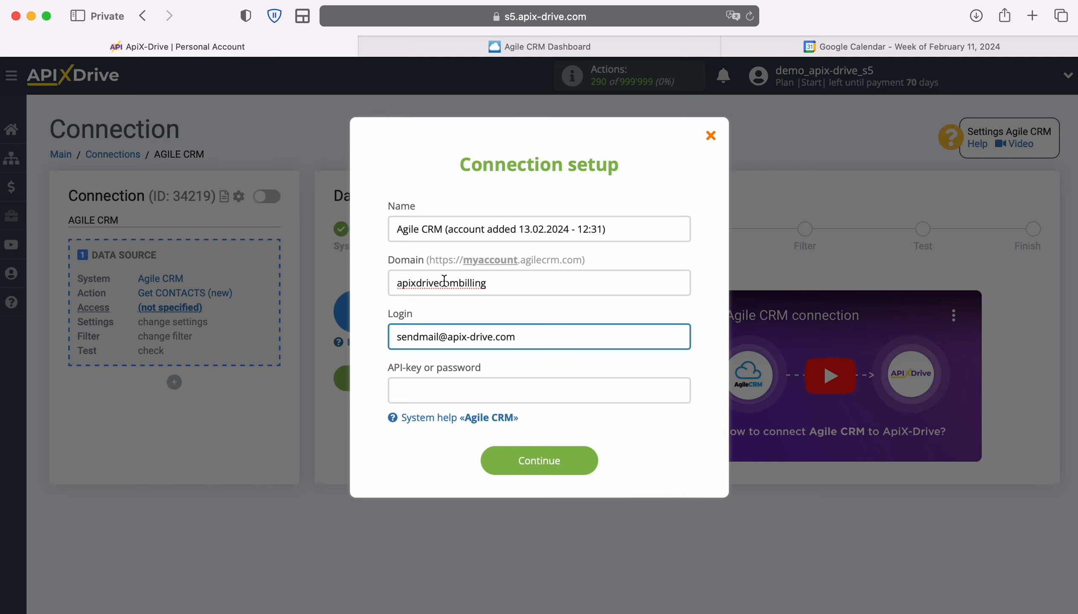
pyautogui.click(495, 47)
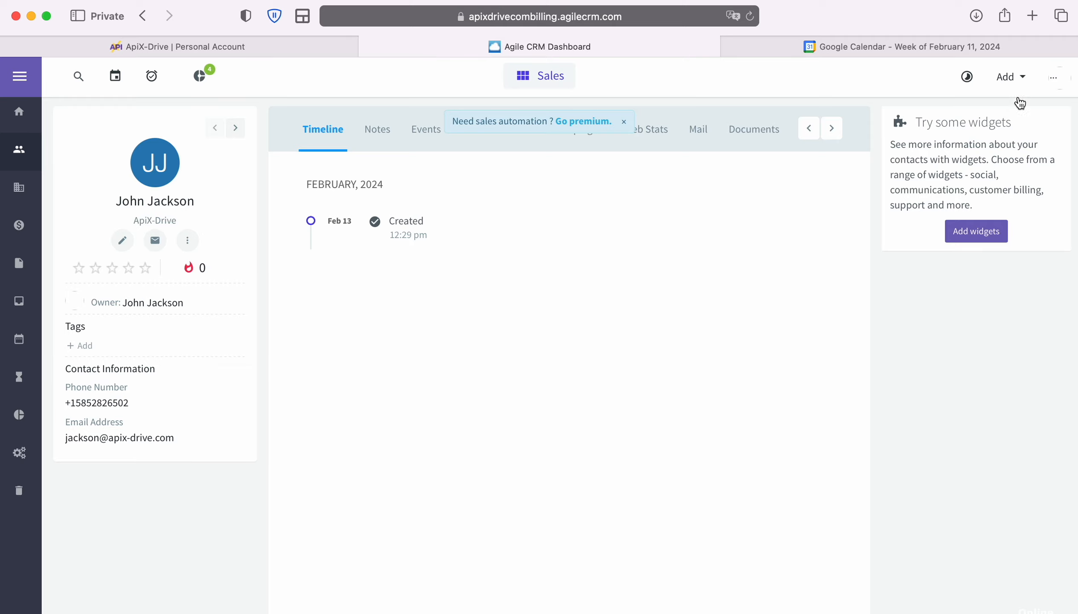
# - Copy the REST API key from Agile CRM's Admin Settings > Developers & API page
pyautogui.click(1053, 78)
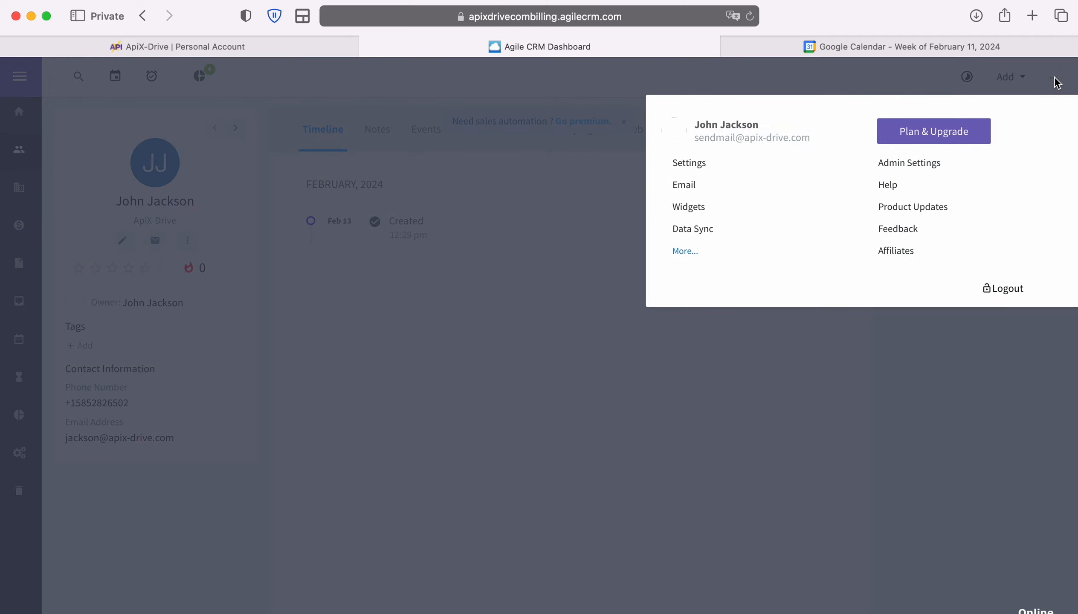
pyautogui.click(929, 163)
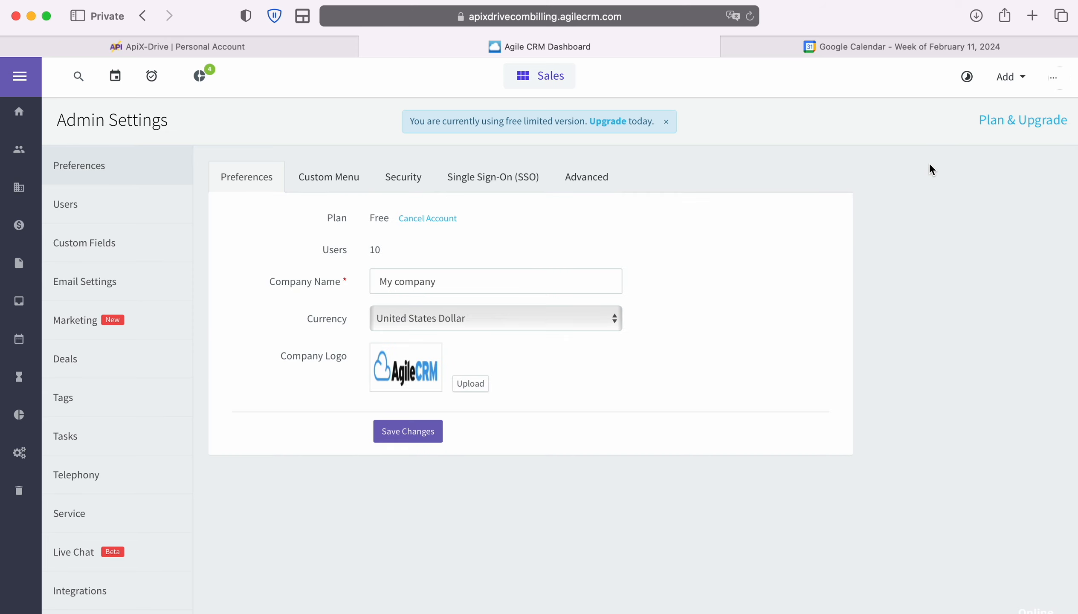
pyautogui.scroll(-3, 123, 513)
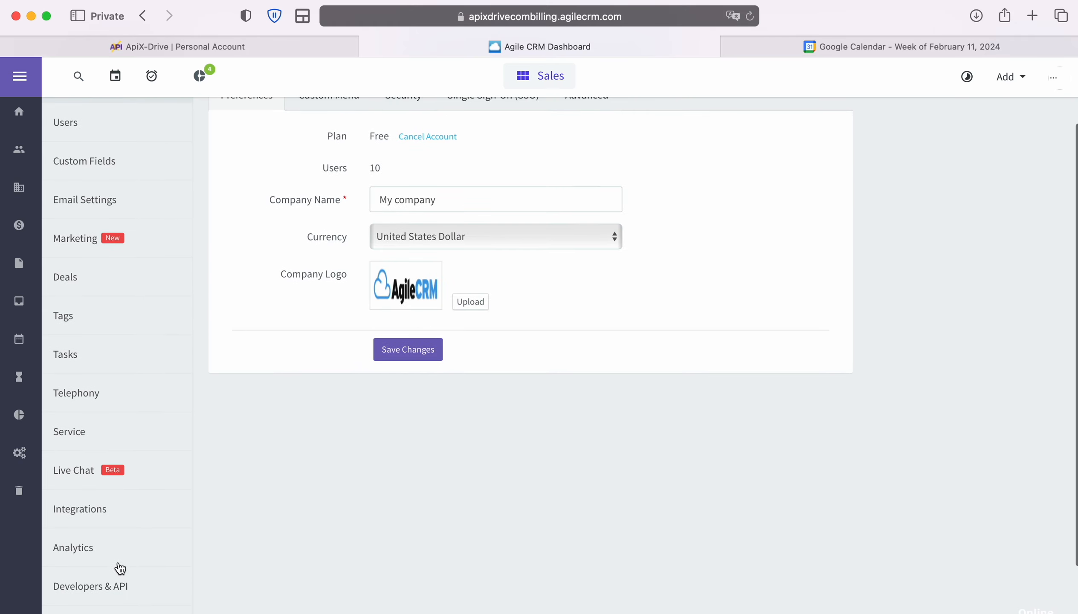
pyautogui.click(117, 586)
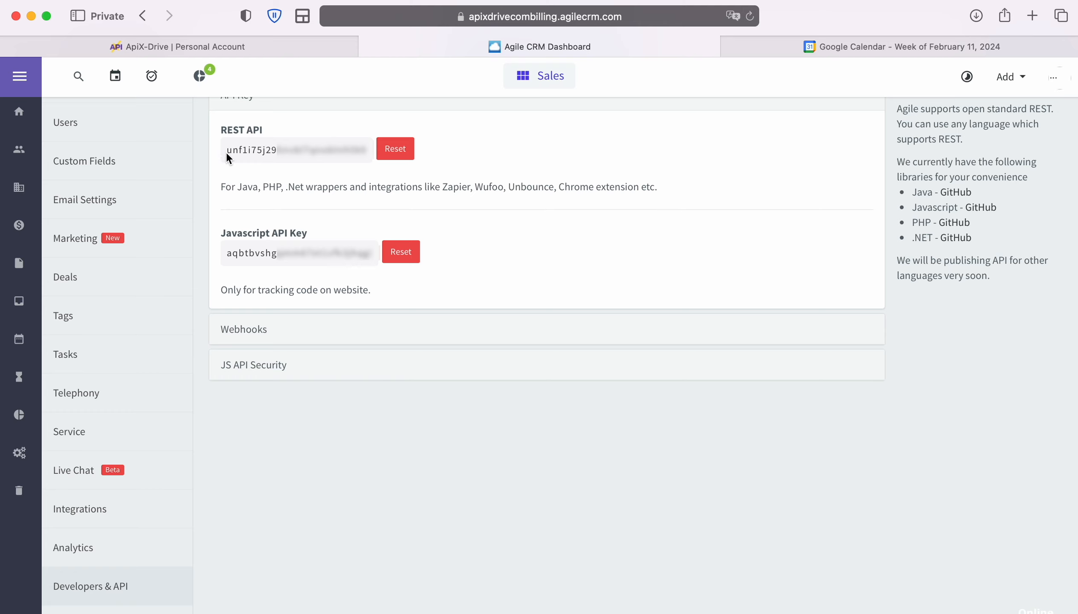
pyautogui.moveTo(226, 152); pyautogui.dragTo(367, 149)
pyautogui.rightClick(329, 147)
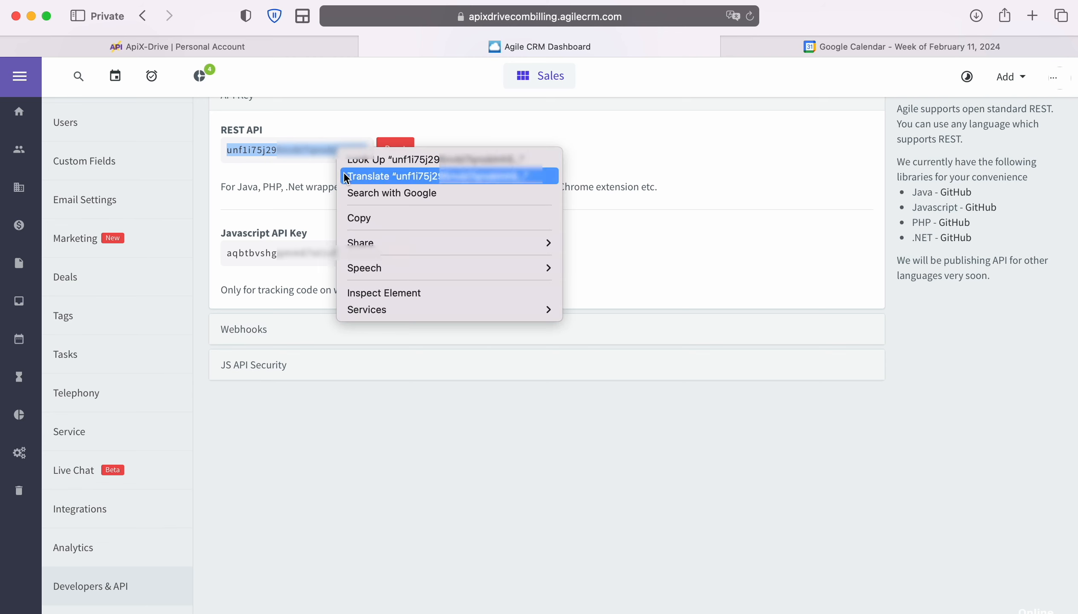
pyautogui.click(372, 212)
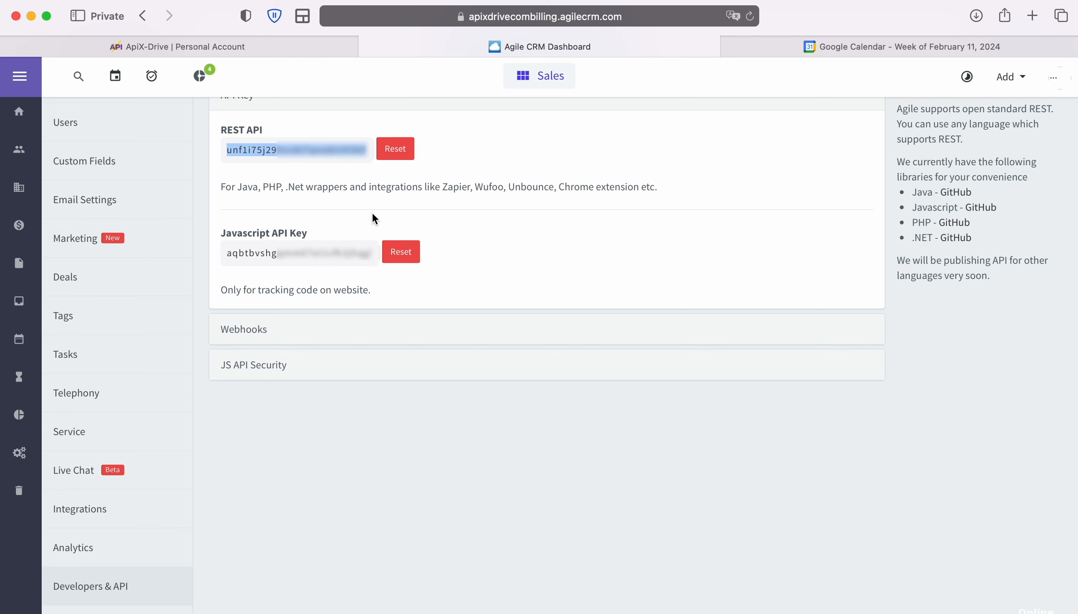
pyautogui.click(206, 45)
# - Paste the REST API key into the API-key field and save the Agile CRM account
pyautogui.rightClick(431, 400)
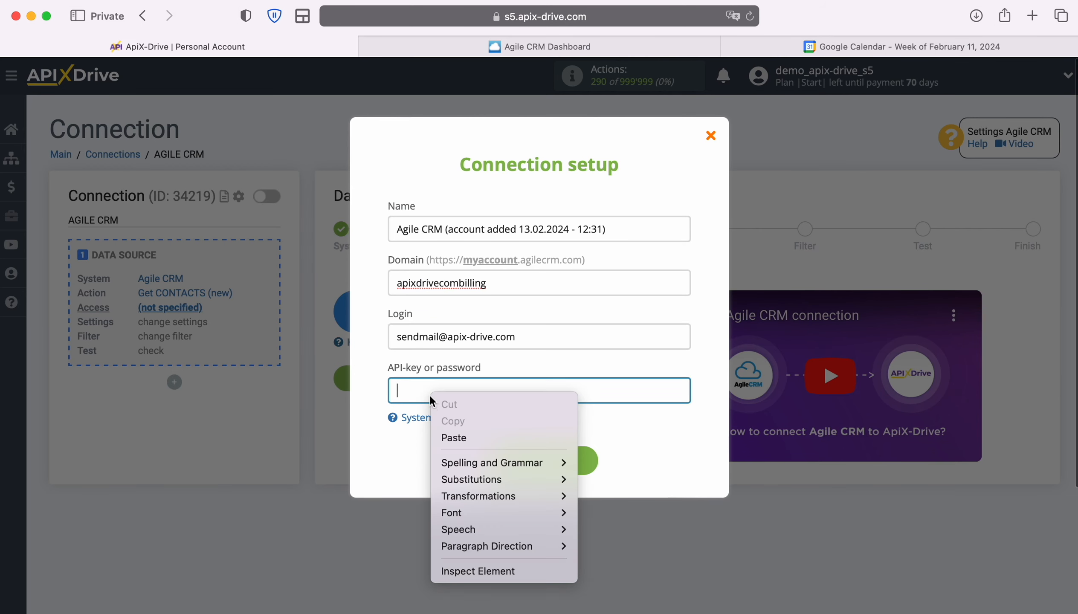
pyautogui.click(453, 437)
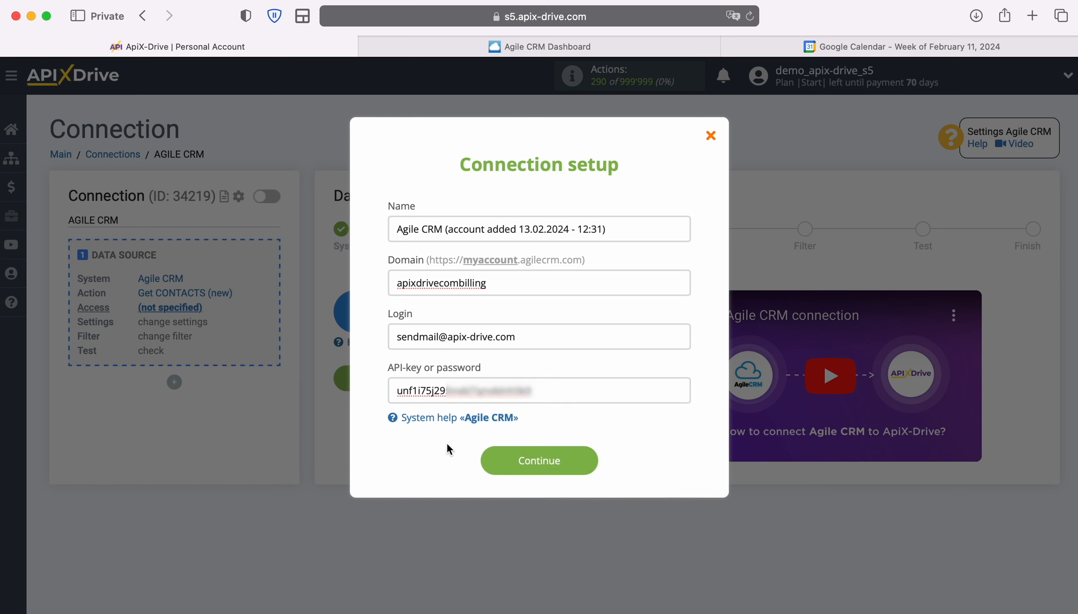
pyautogui.click(583, 455)
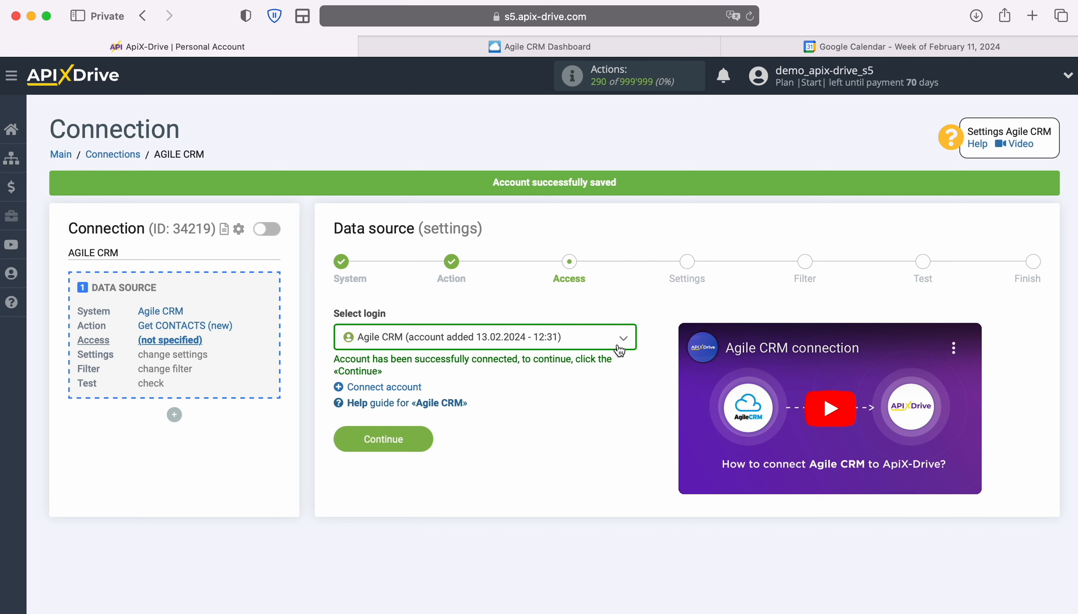
# - Select the saved Agile CRM account as the login and proceed to Settings
pyautogui.click(623, 340)
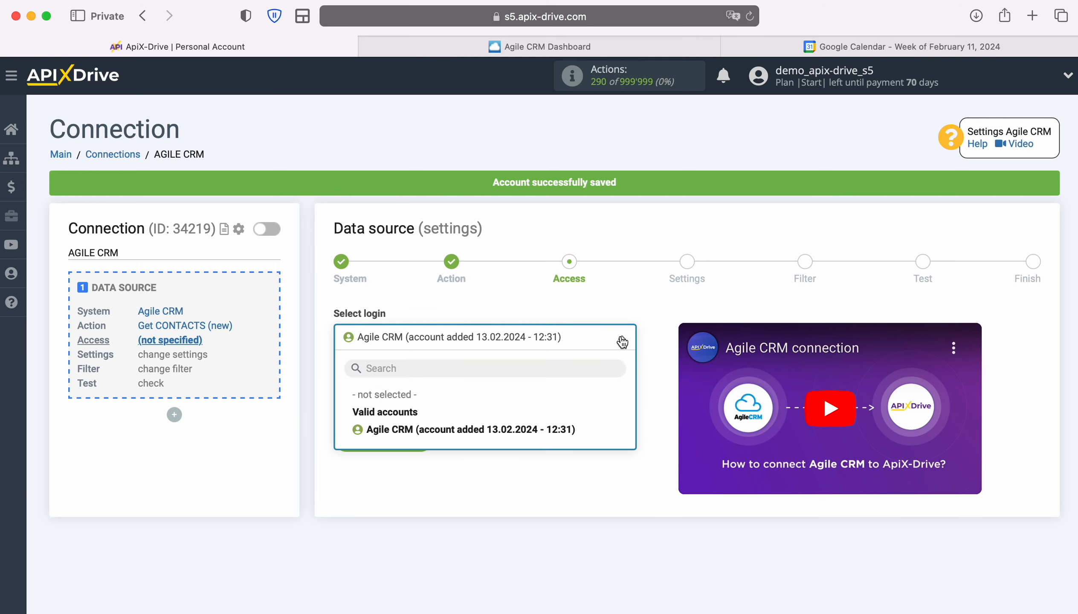
pyautogui.click(567, 429)
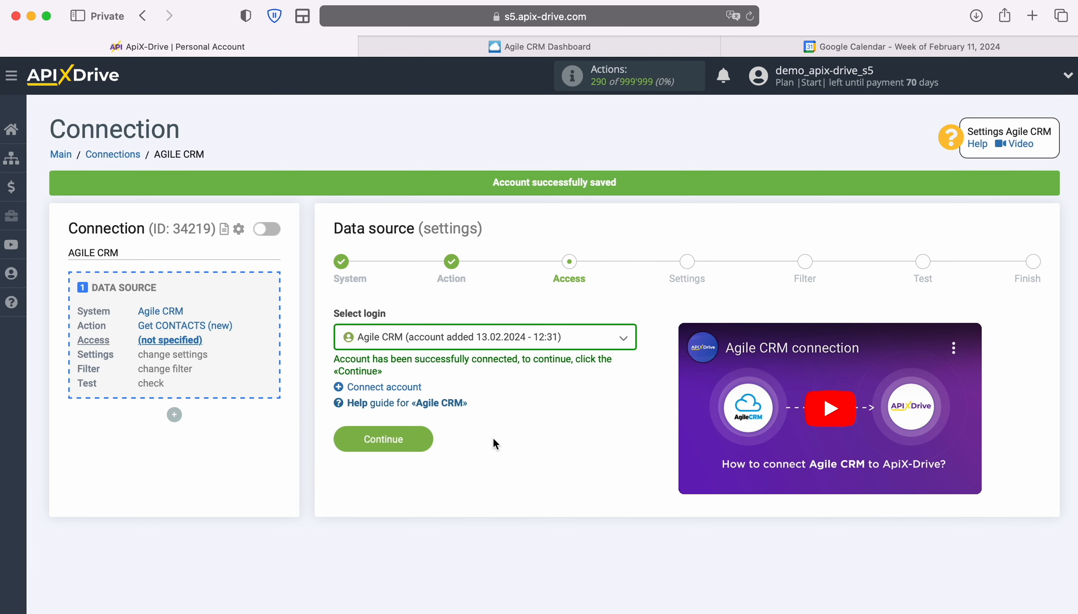
pyautogui.click(420, 438)
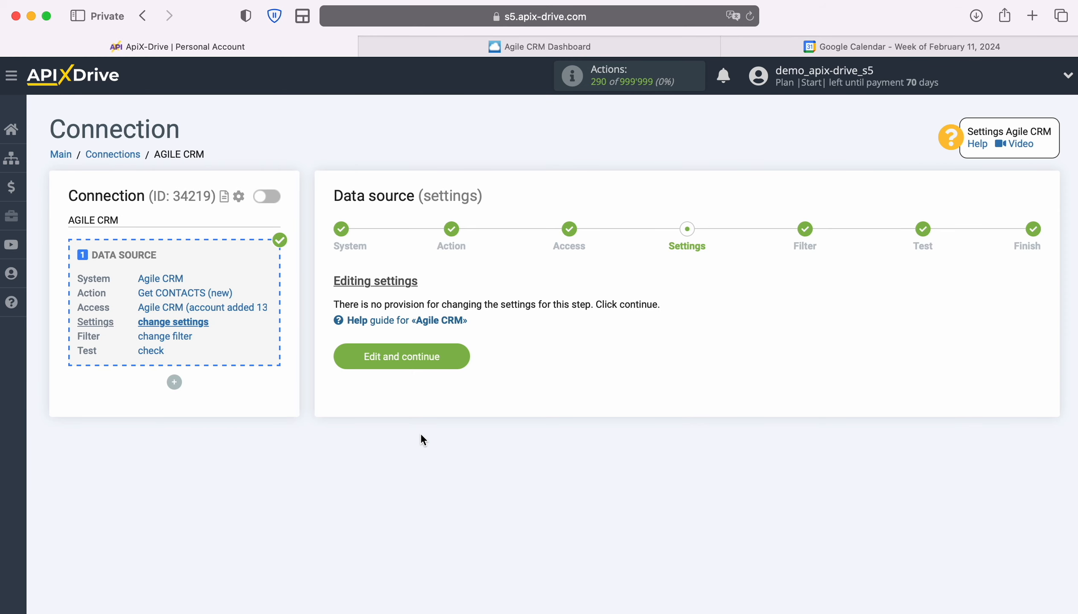
# - Skip Settings and Filter, accept the loaded test contact, and start the data destination
pyautogui.click(461, 352)
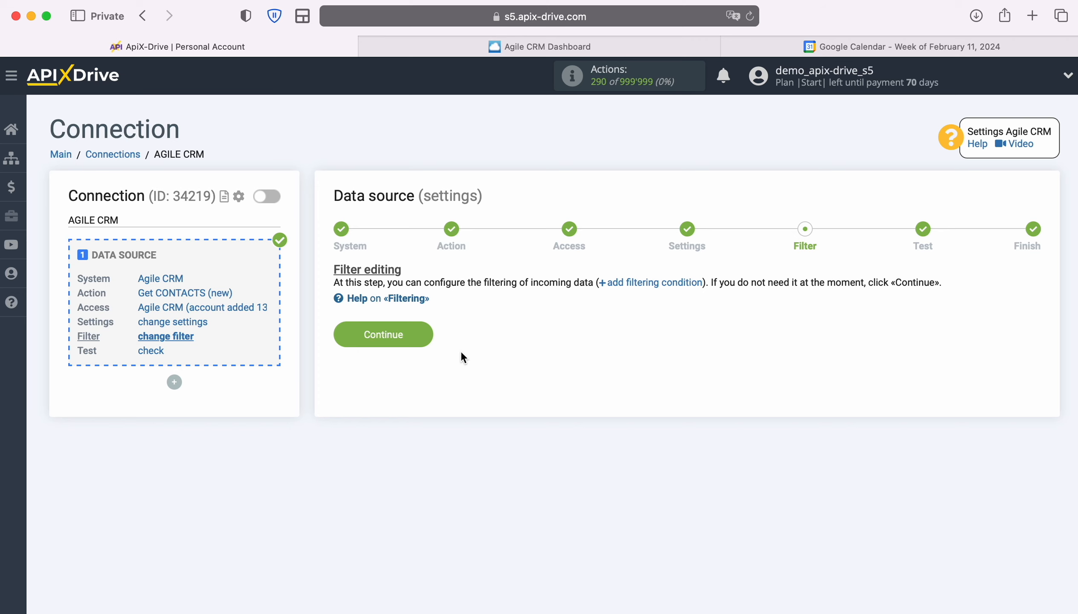
pyautogui.click(423, 334)
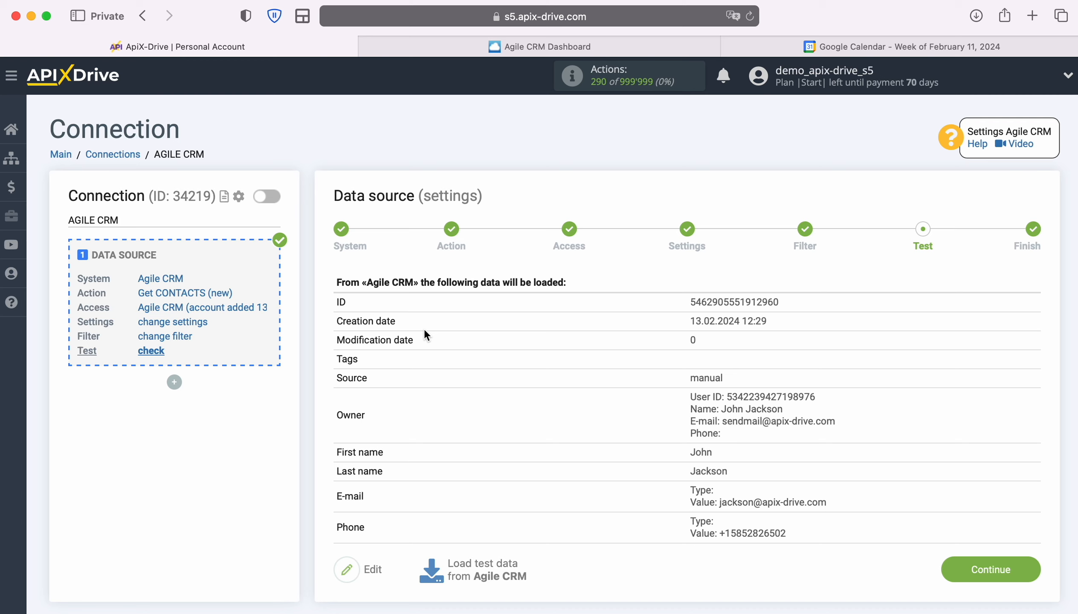
pyautogui.click(1026, 564)
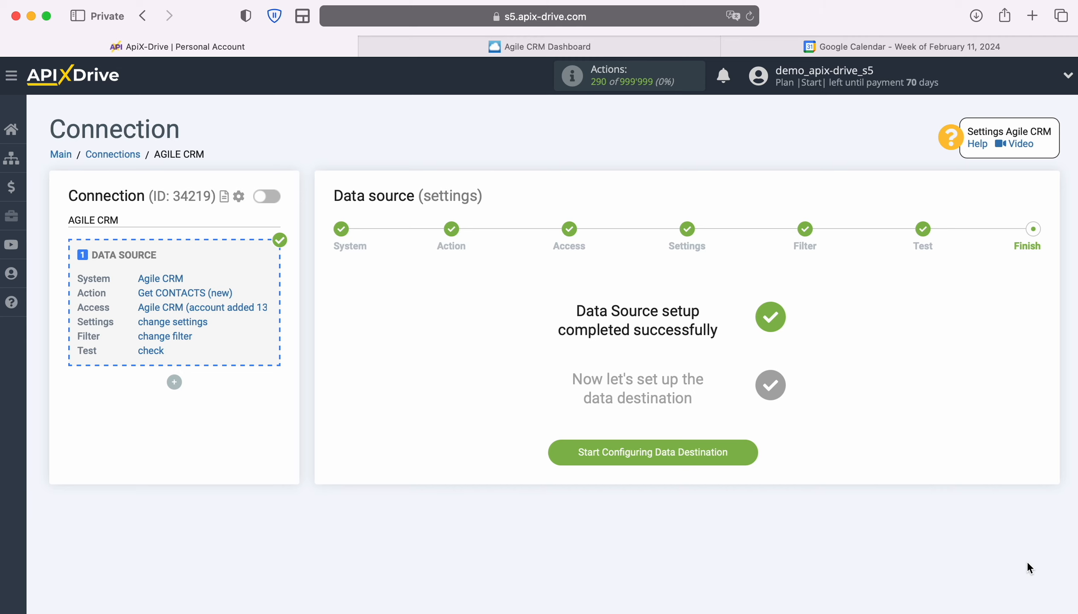
pyautogui.click(750, 447)
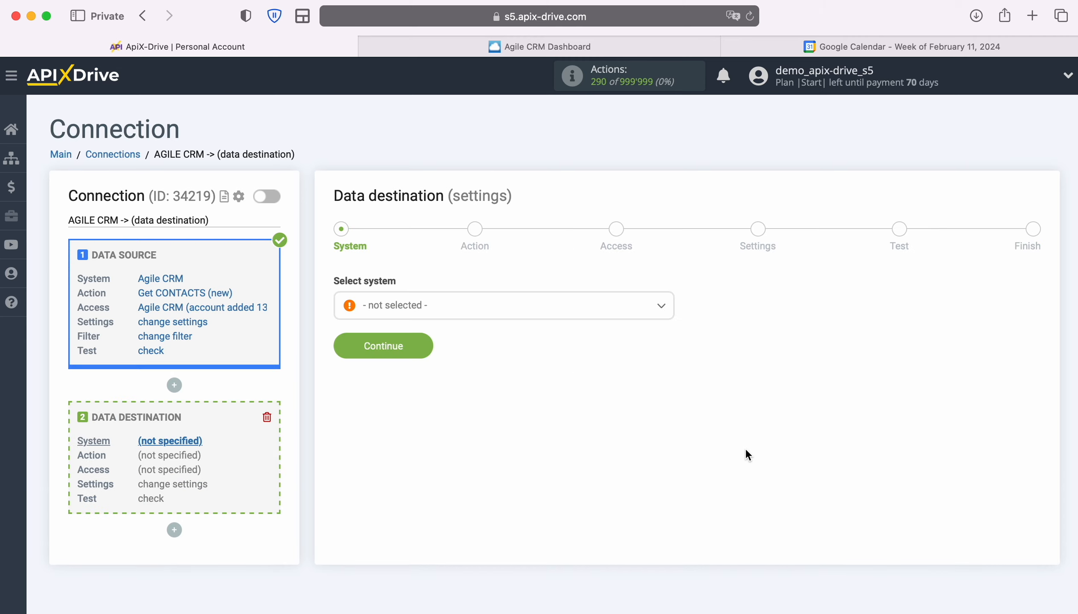
# - Choose Google Calendar as the data destination system
pyautogui.click(609, 304)
pyautogui.scroll(-5, 628, 441)
pyautogui.scroll(-10, 628, 441)
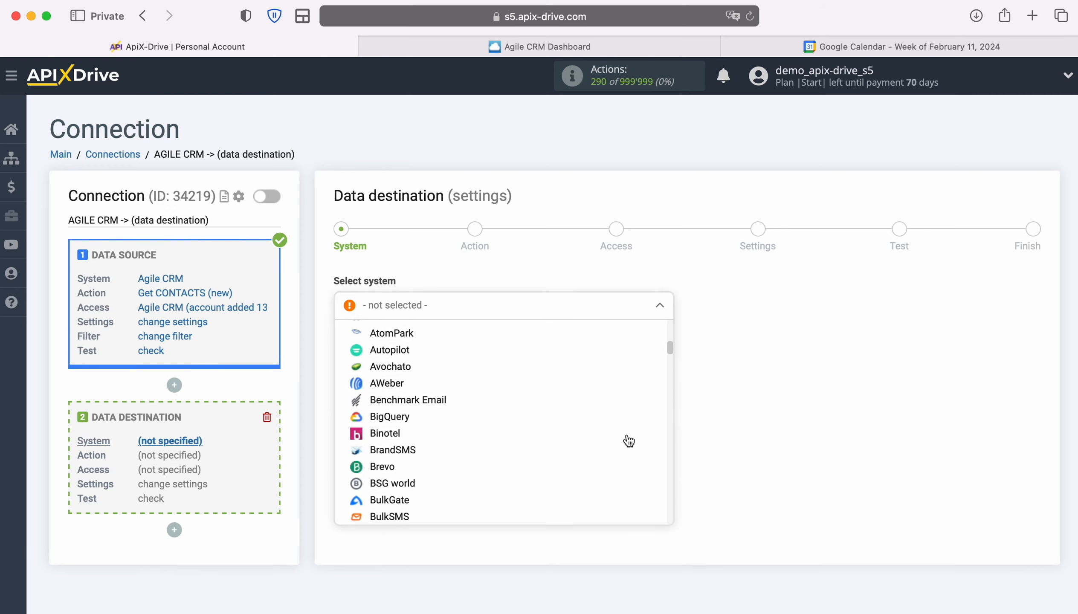
pyautogui.scroll(-8, 628, 440)
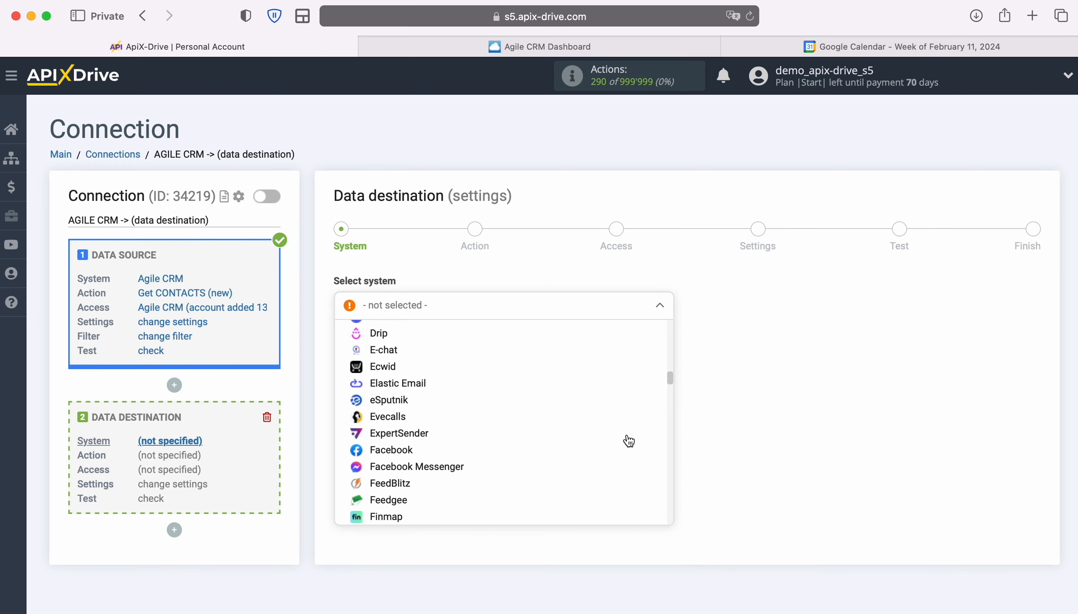
pyautogui.click(425, 459)
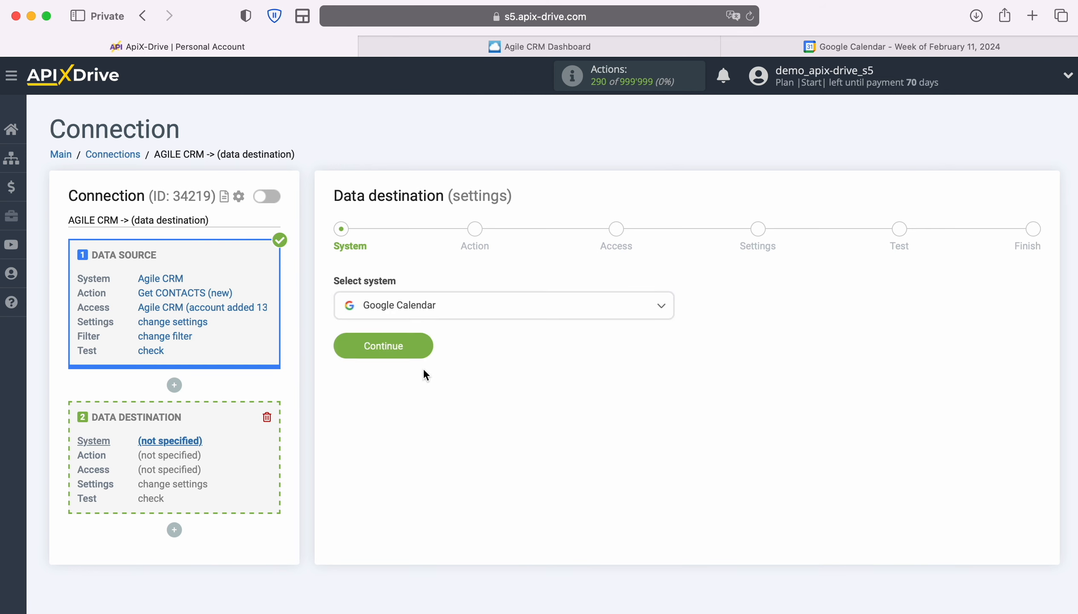
pyautogui.click(428, 346)
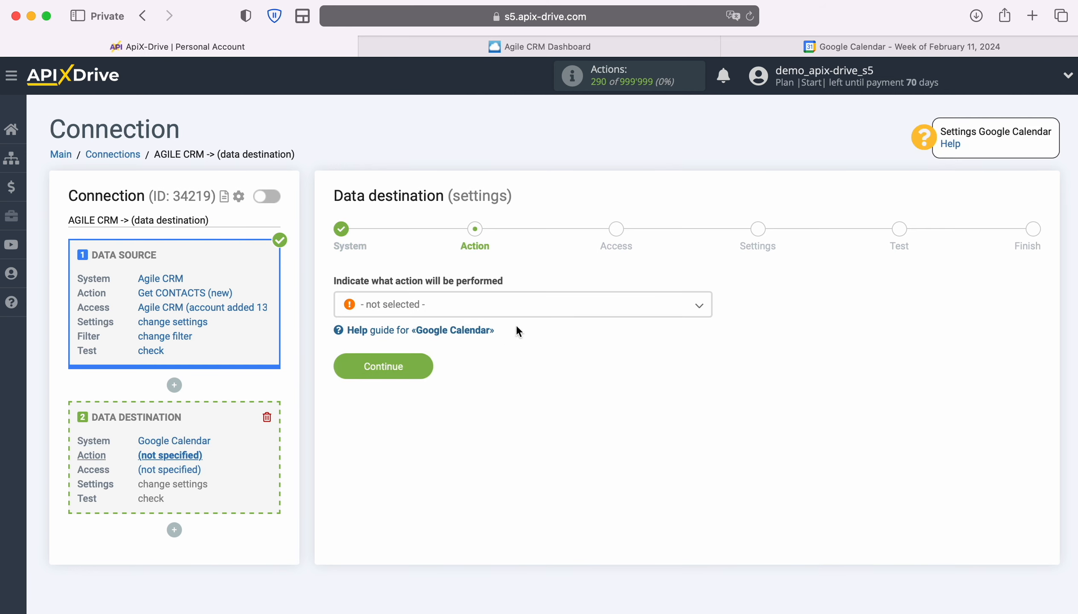
# - Set the destination action to Create EVENT and proceed to Access
pyautogui.click(551, 314)
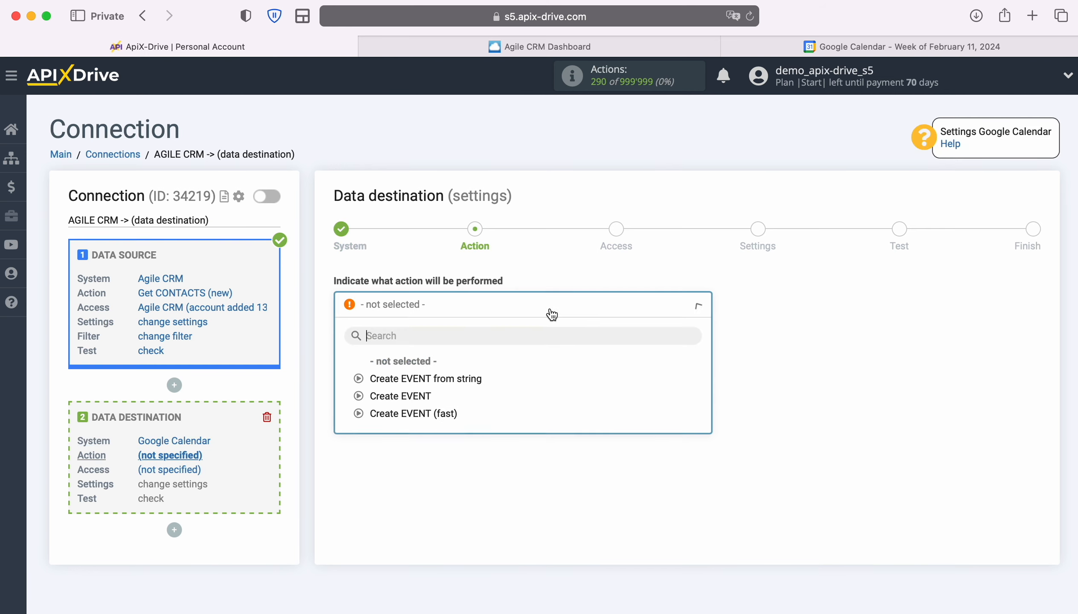
pyautogui.click(422, 397)
pyautogui.click(425, 365)
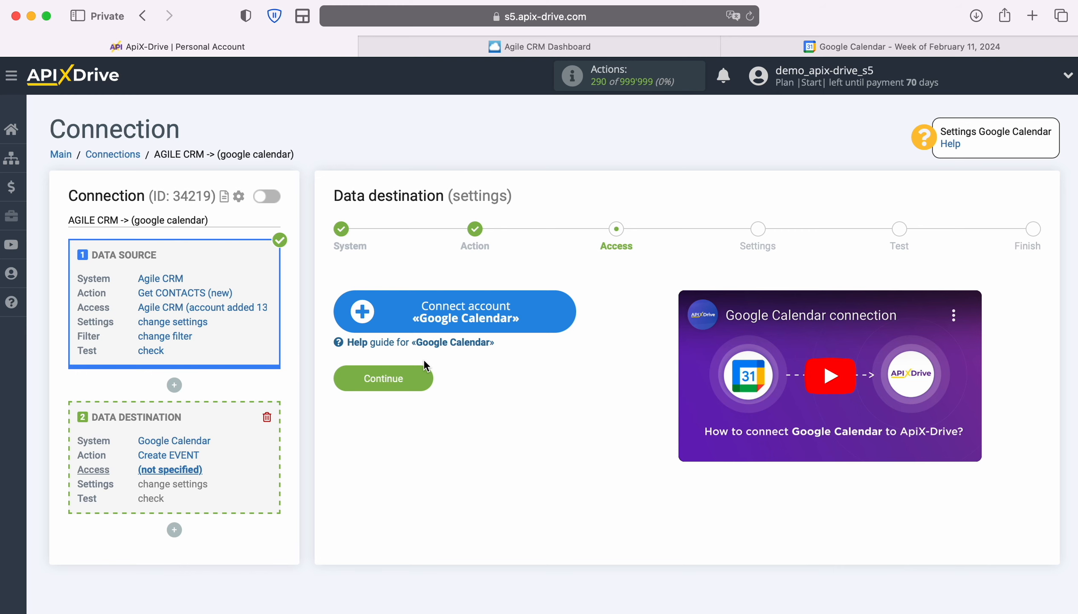
# - Sign in to Google with the saved account e-mail and password
pyautogui.click(568, 325)
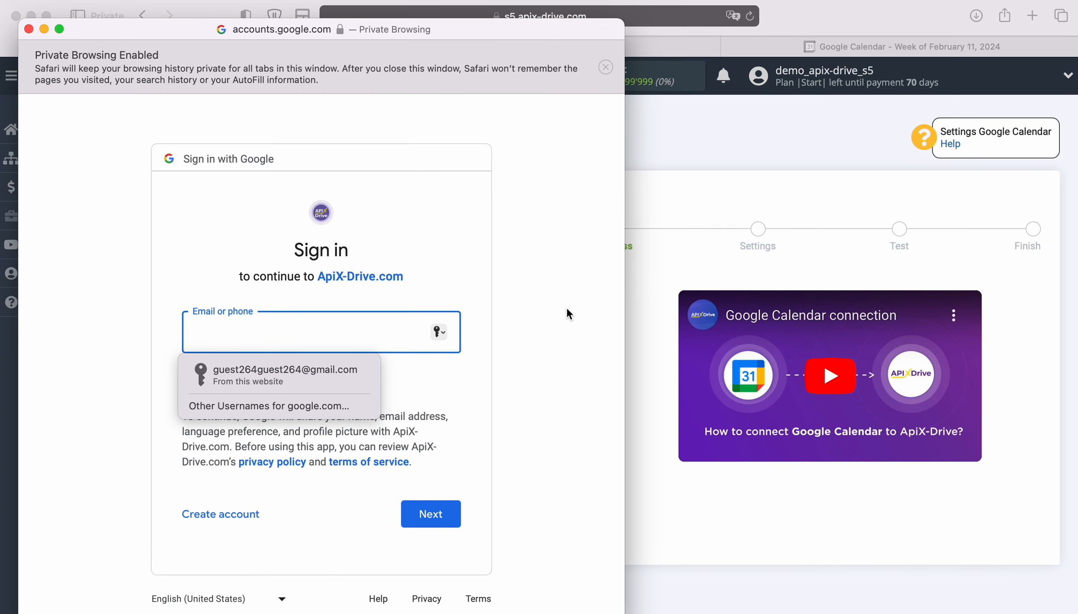
pyautogui.click(356, 368)
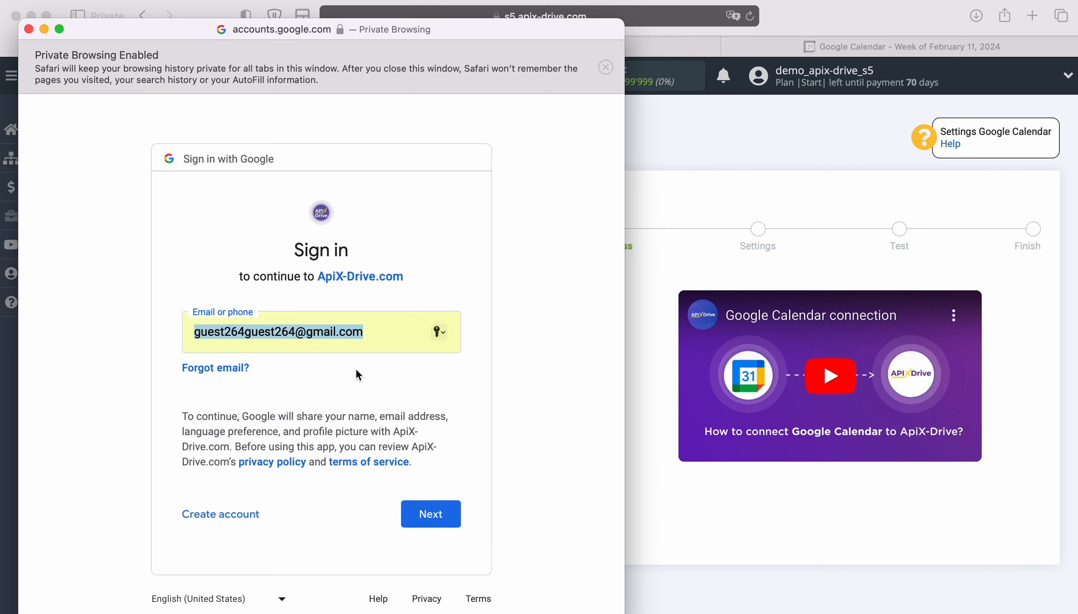
pyautogui.click(457, 506)
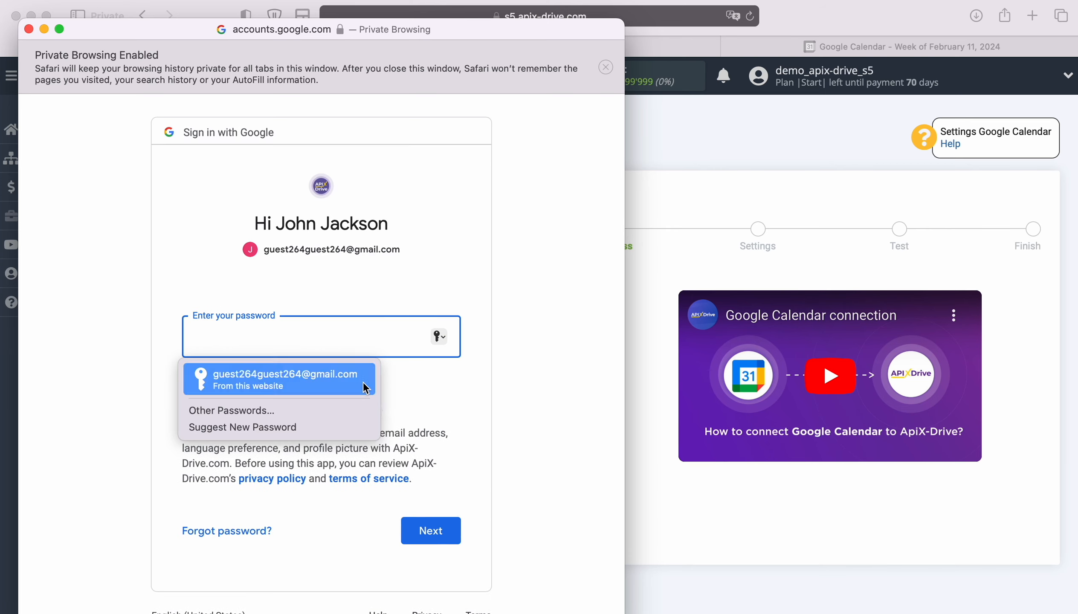
pyautogui.click(364, 380)
pyautogui.click(448, 529)
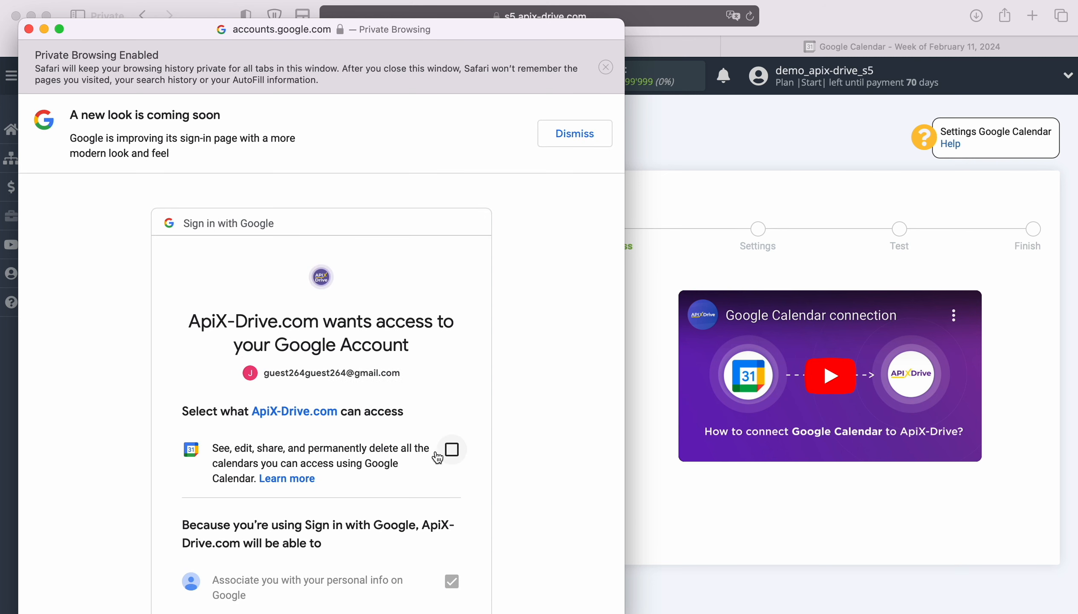
# - Grant ApiX-Drive permission to manage the Google calendars
pyautogui.click(461, 468)
pyautogui.scroll(-4, 518, 471)
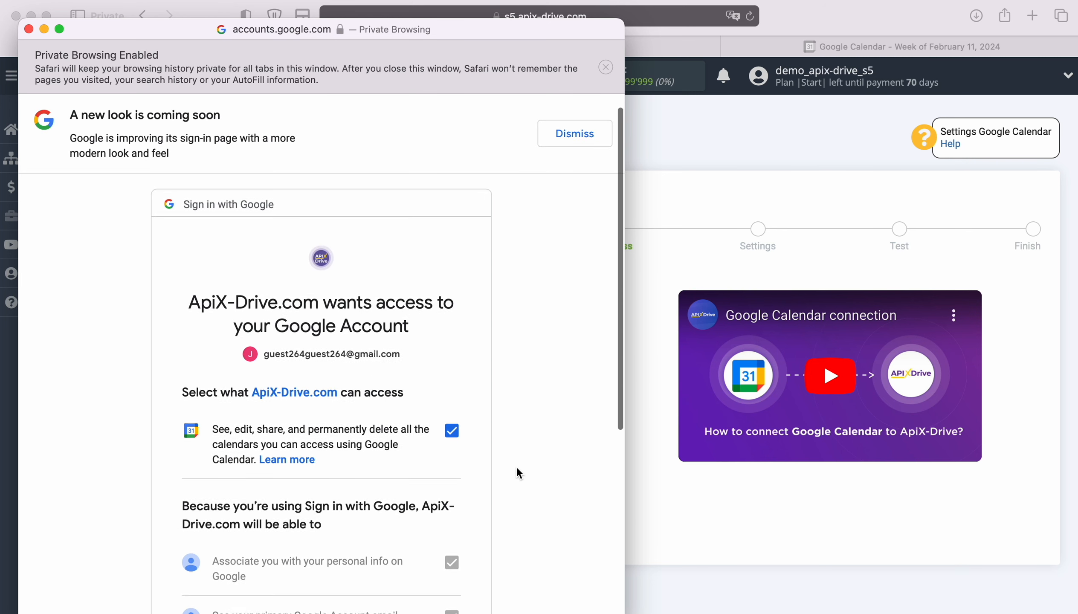
pyautogui.scroll(-3, 516, 467)
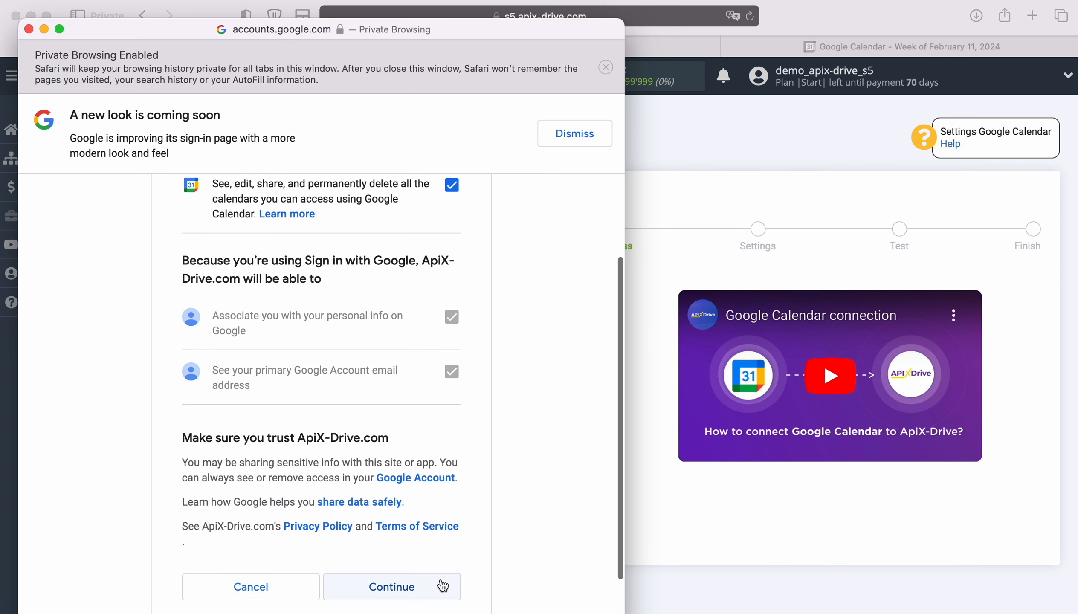
pyautogui.click(440, 584)
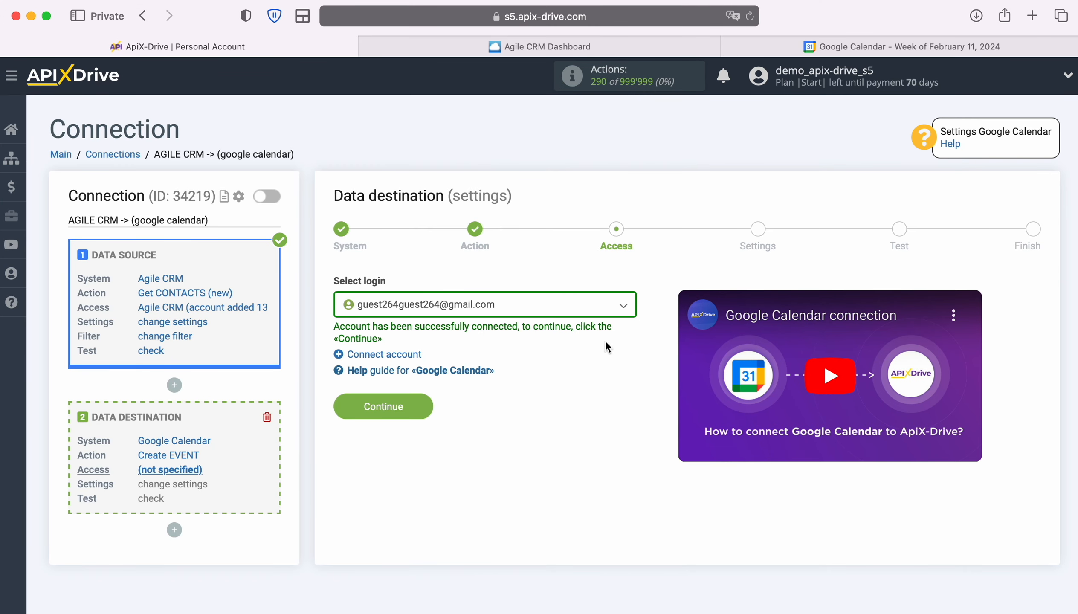
# - Pick the newly connected Gmail account as the Google Calendar login and continue to Settings
pyautogui.click(625, 308)
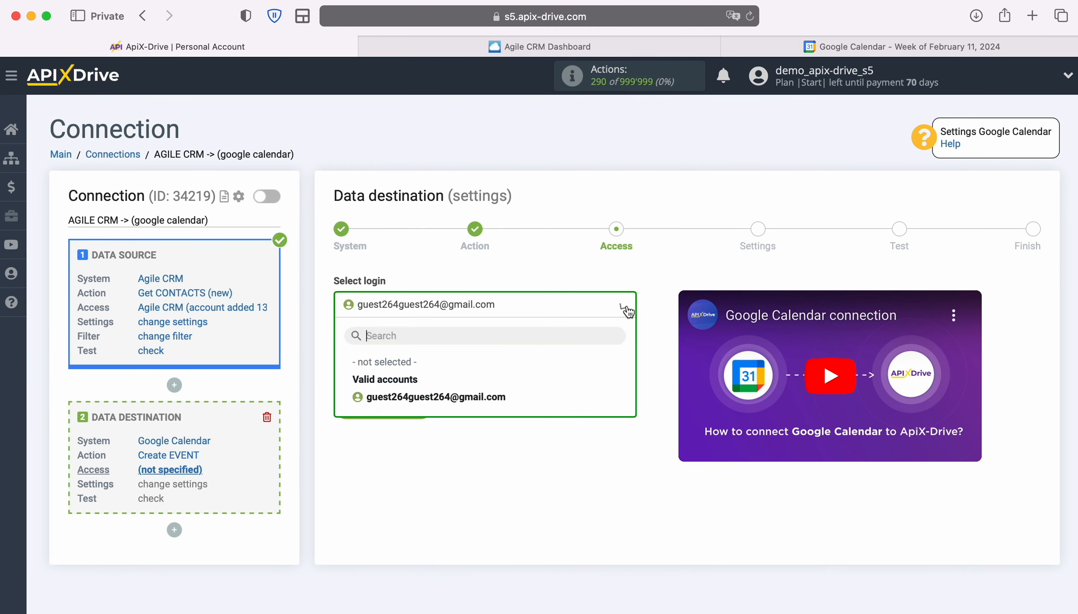
pyautogui.click(490, 398)
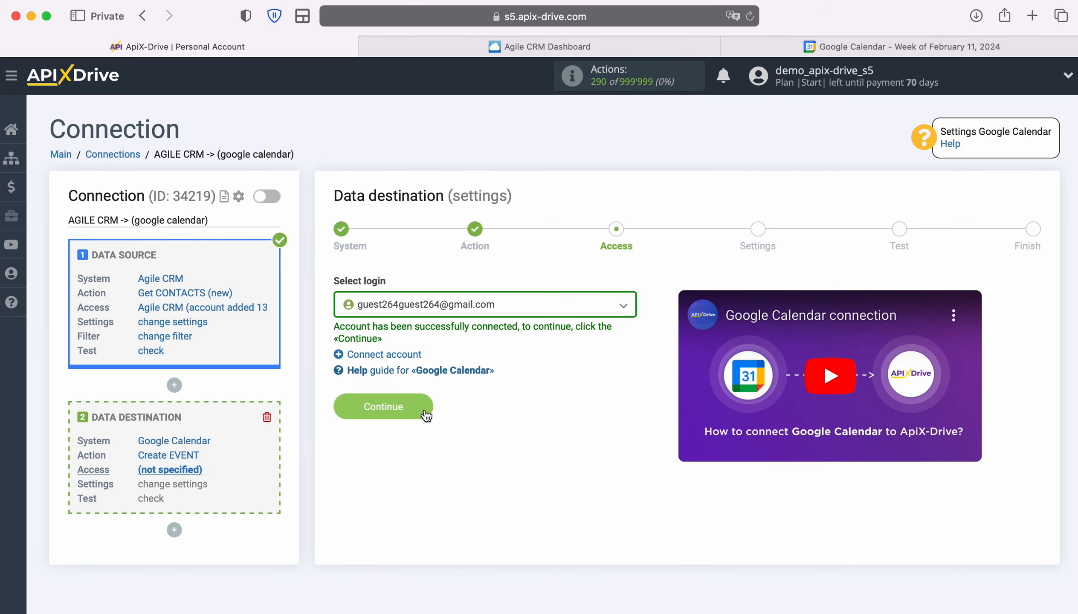
pyautogui.click(424, 404)
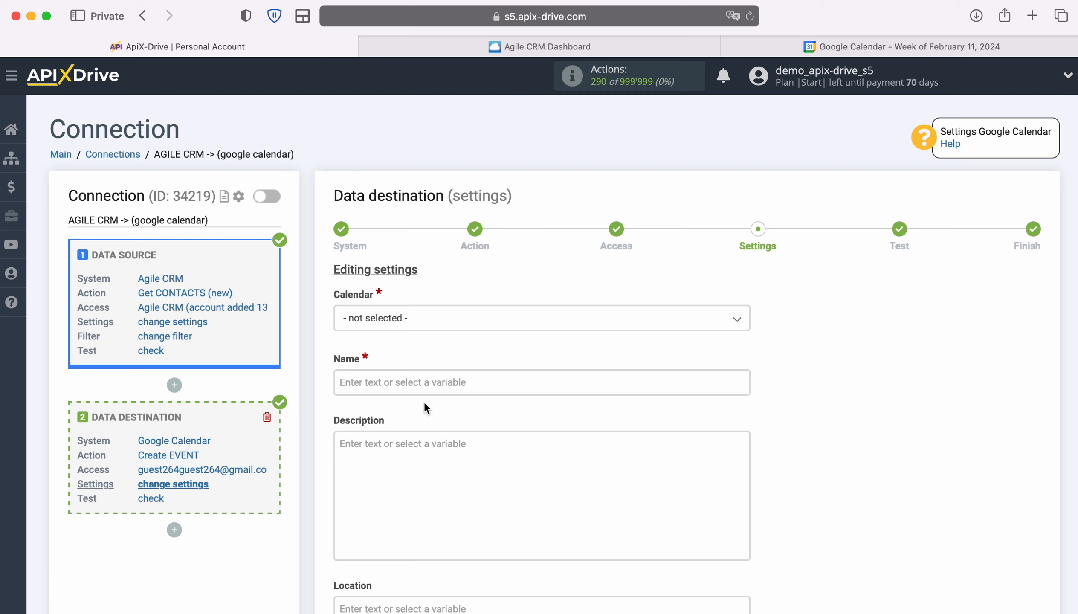
# - Choose the account's own calendar and insert the First name and Last name variables into the event Name
pyautogui.click(408, 326)
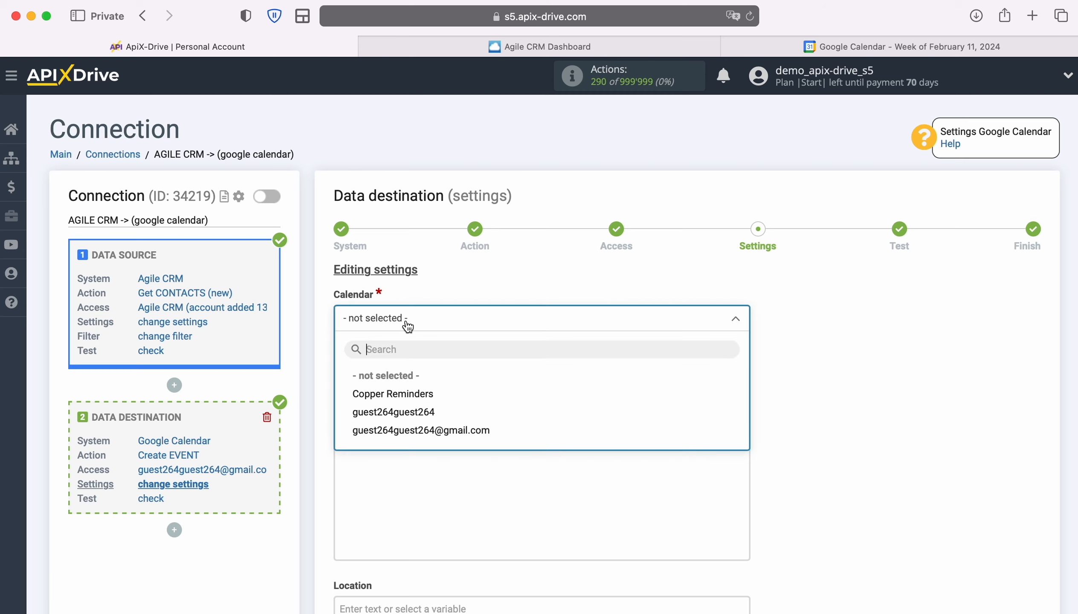
pyautogui.click(413, 413)
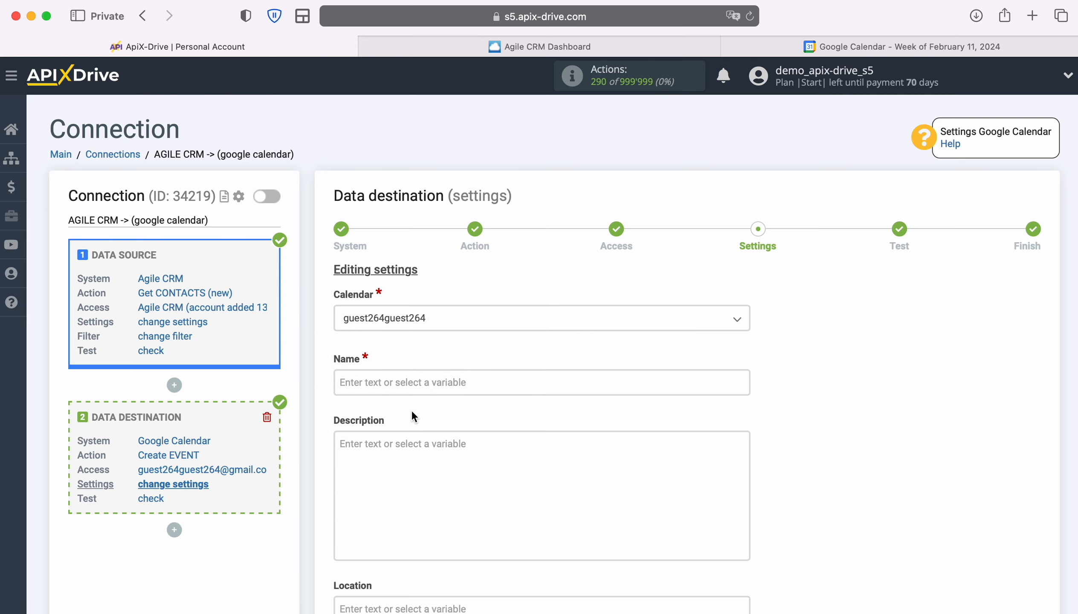
pyautogui.click(403, 381)
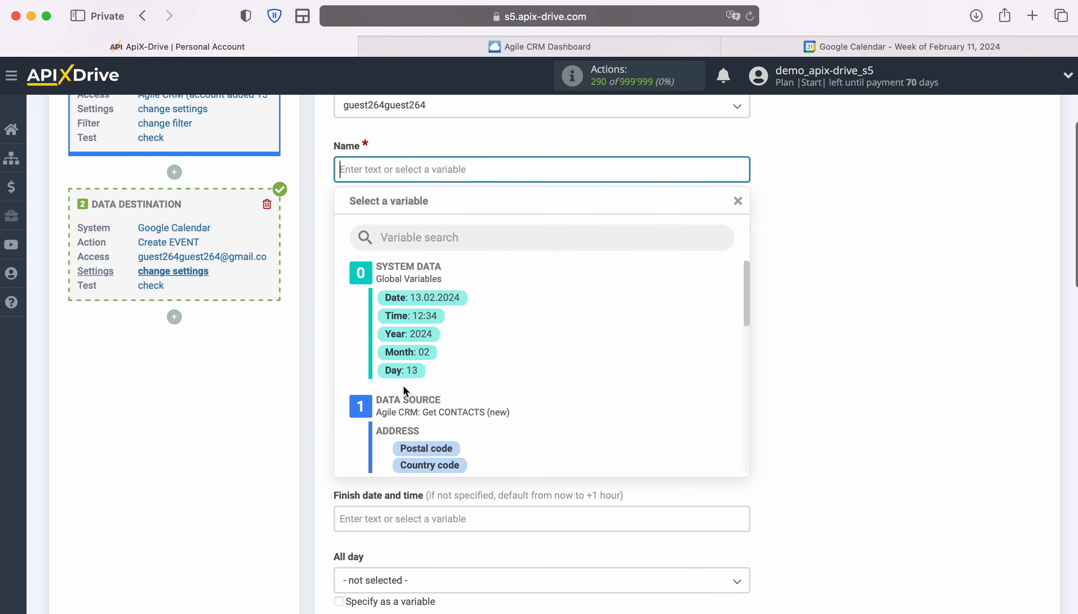
pyautogui.scroll(-5, 667, 372)
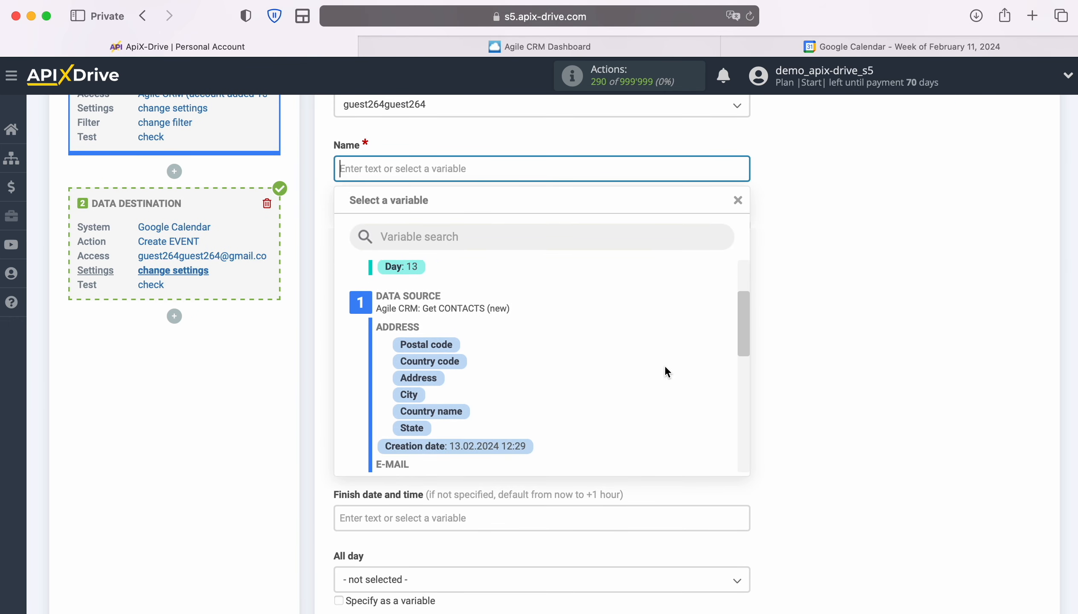
pyautogui.scroll(-3, 665, 364)
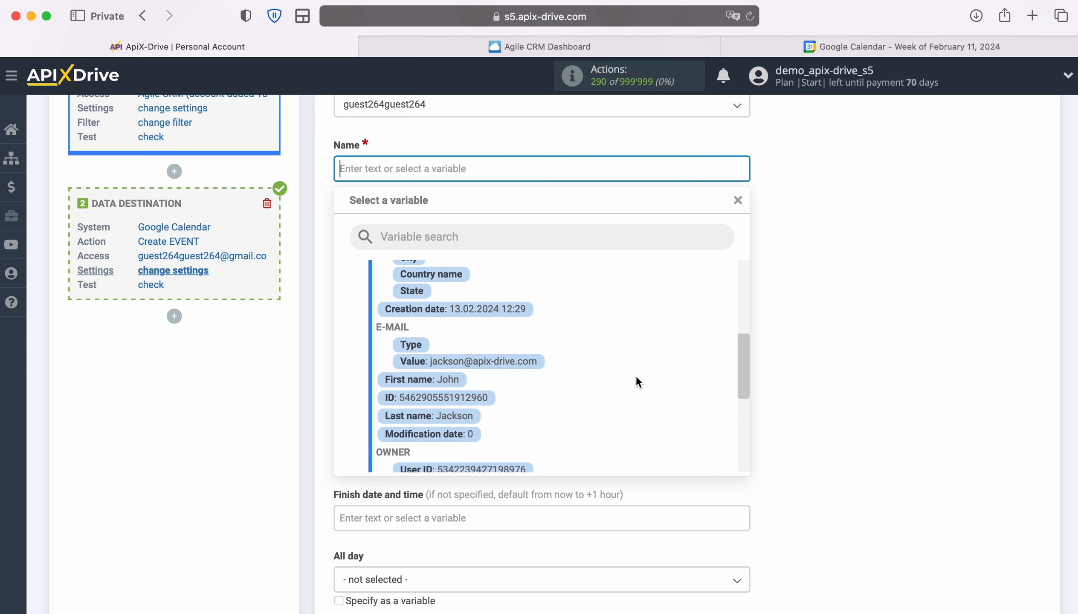
pyautogui.click(439, 381)
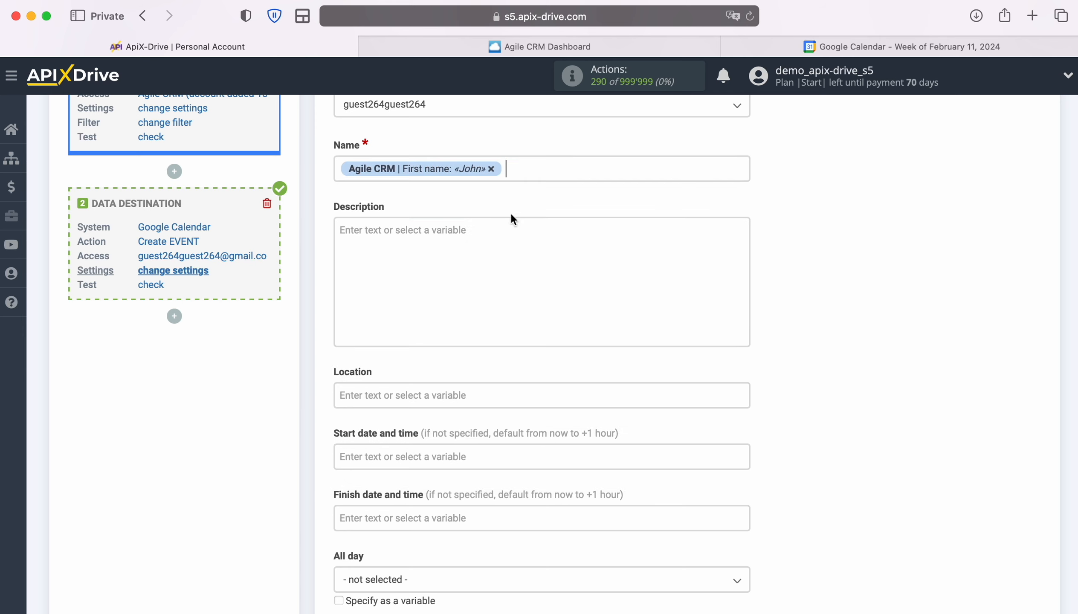
pyautogui.click(539, 170)
pyautogui.click(468, 416)
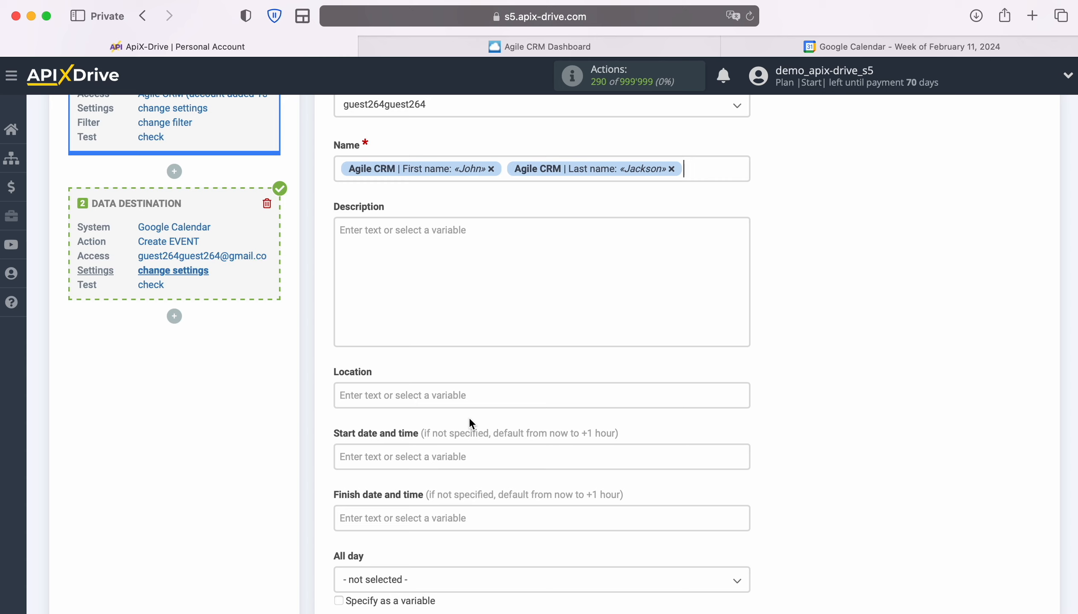
# - Prefix the event Name with the text 'New Contact from AgileCRM'
pyautogui.click(339, 168)
pyautogui.write('New ')
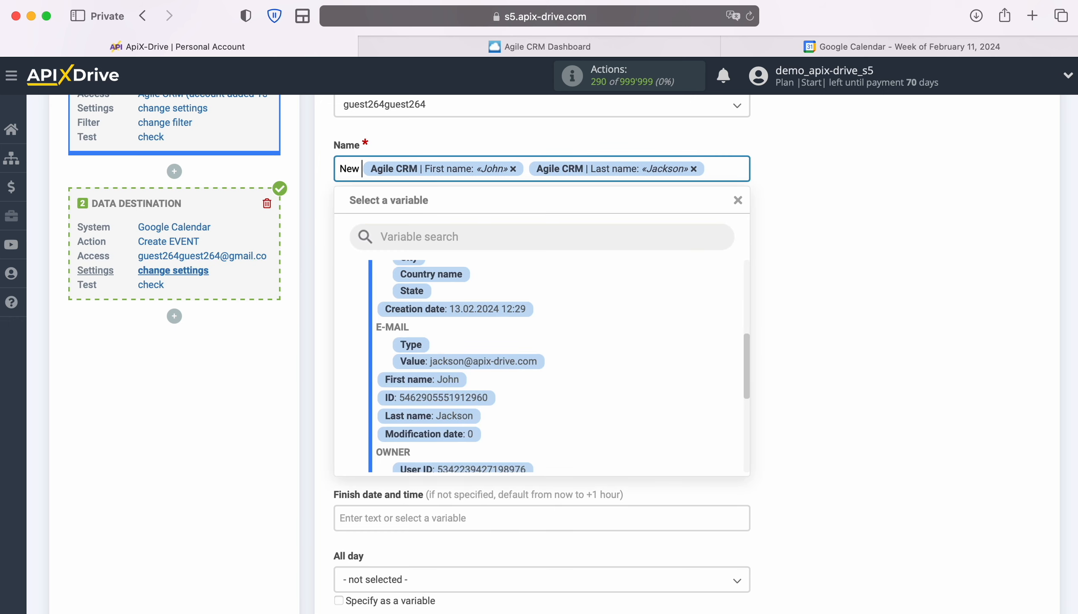
pyautogui.write('Conta')
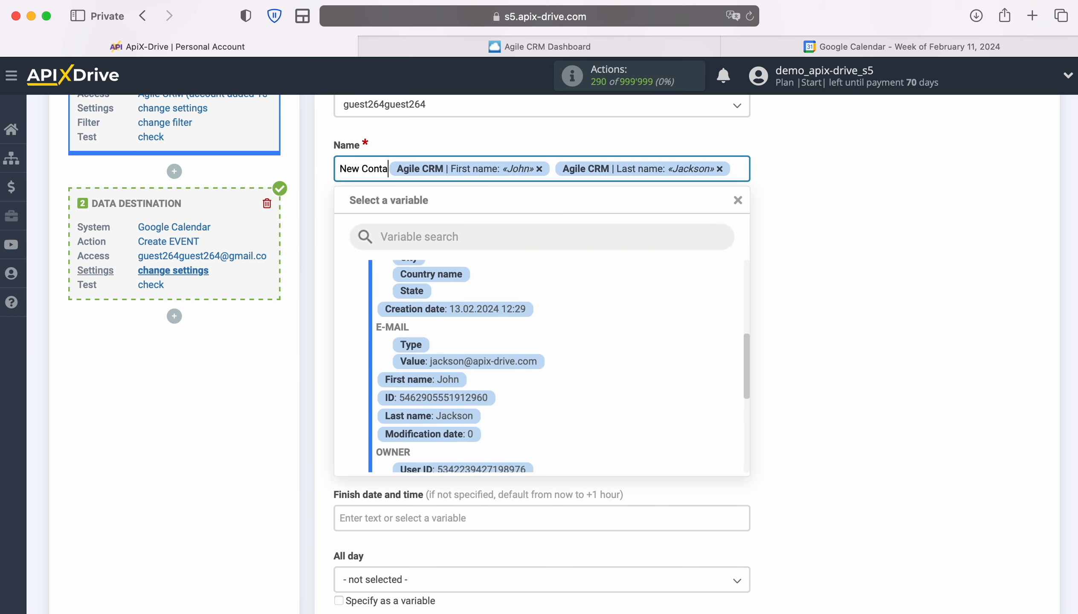
pyautogui.write('ct from')
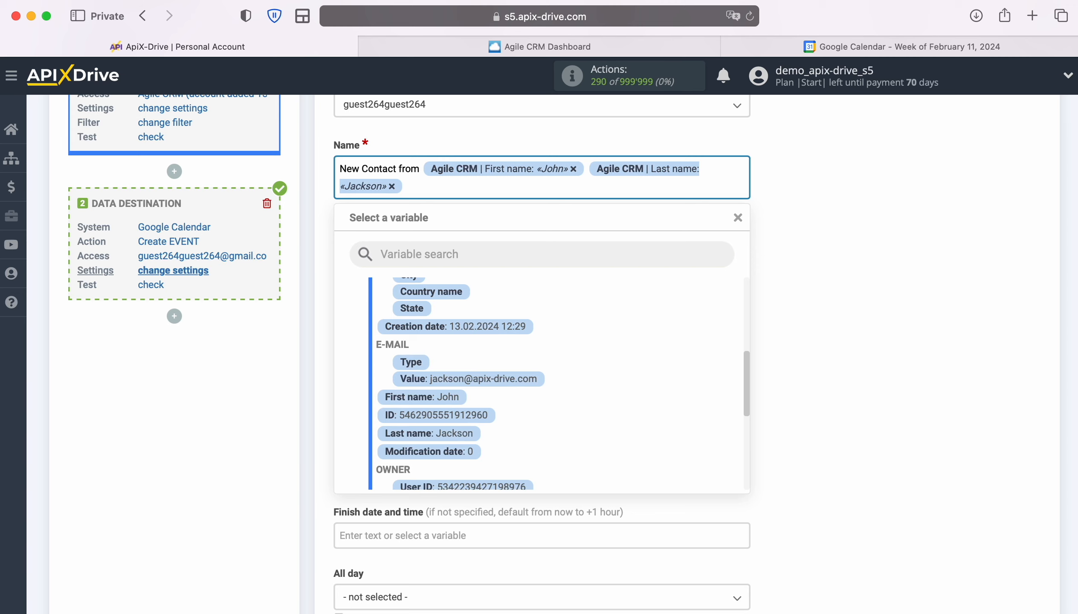
pyautogui.write(' AgileCRM')
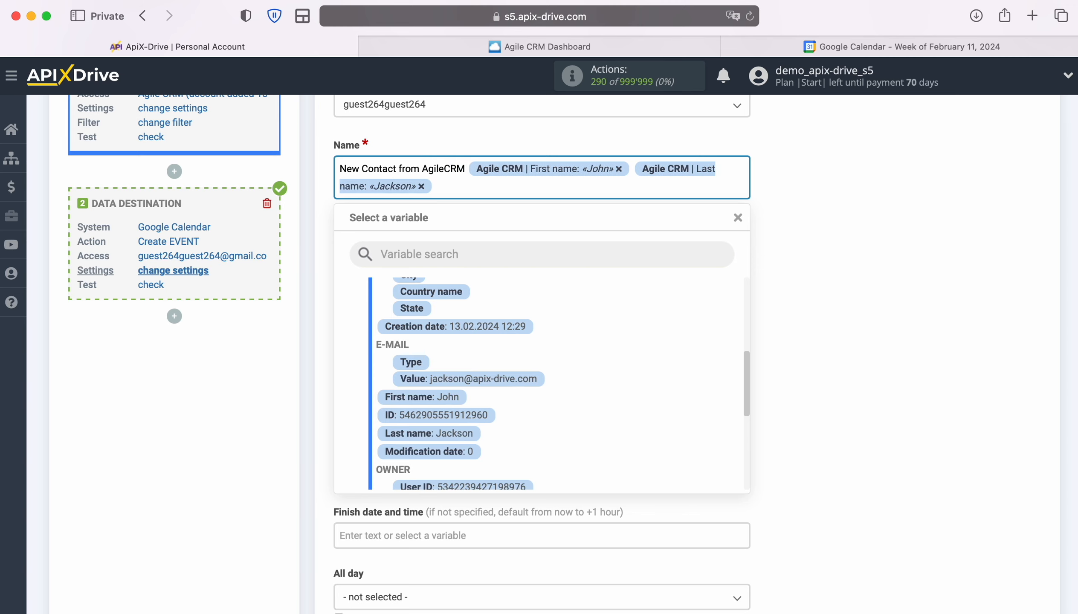
pyautogui.click(836, 248)
pyautogui.click(579, 245)
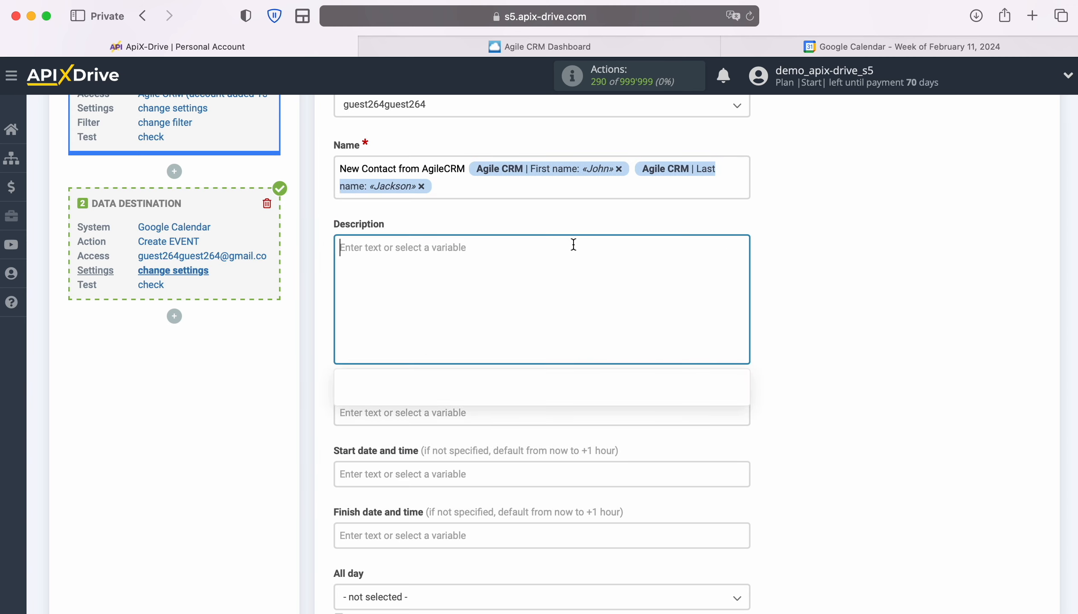
# - Add 'Date' with the Creation date variable, then 'Name' with First and Last name variables
pyautogui.scroll(-3, 572, 244)
pyautogui.write('Date')
pyautogui.scroll(-8, 638, 444)
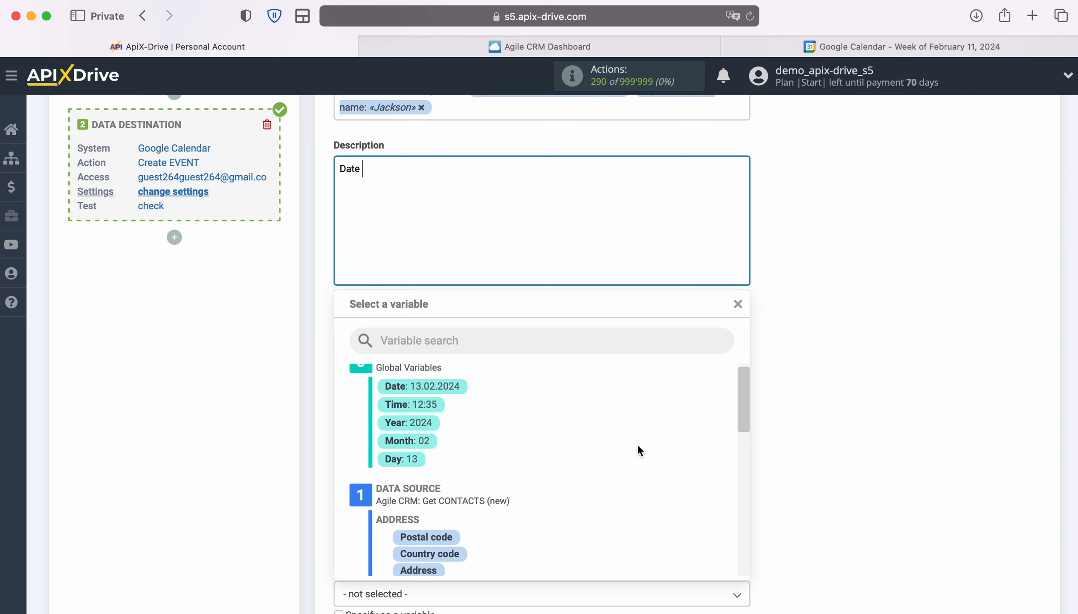
pyautogui.click(507, 502)
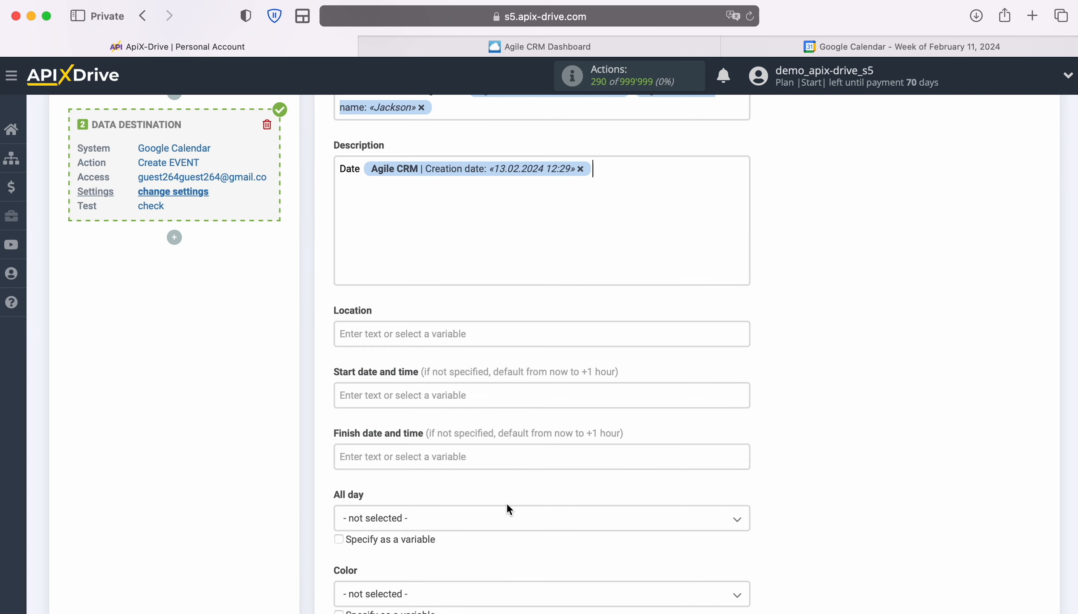
pyautogui.press('Return')
pyautogui.write('Name')
pyautogui.click(484, 222)
pyautogui.scroll(-5, 621, 445)
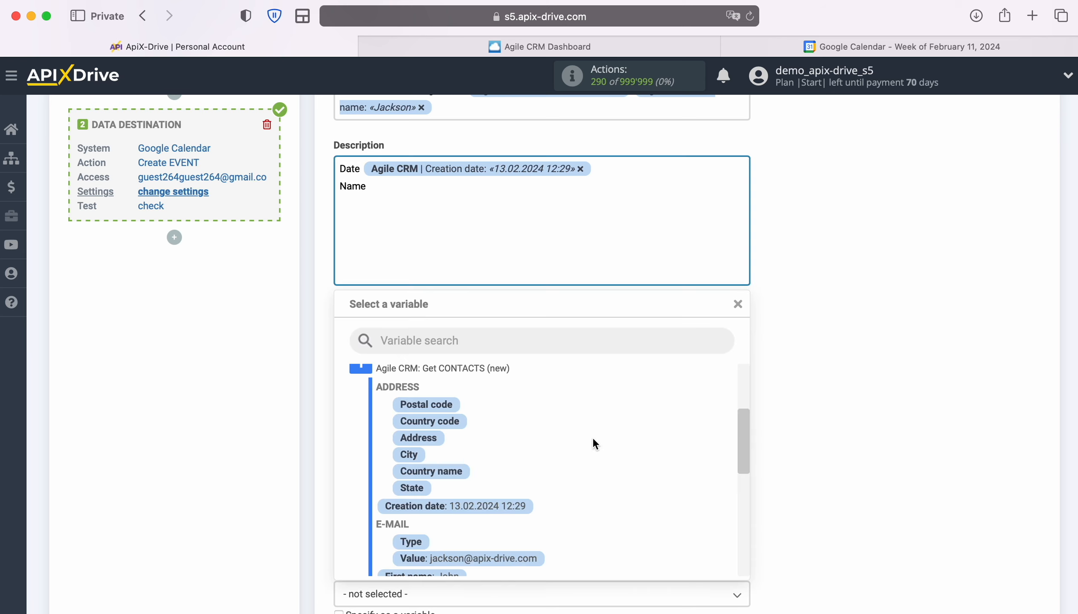
pyautogui.scroll(-2, 661, 447)
pyautogui.click(422, 461)
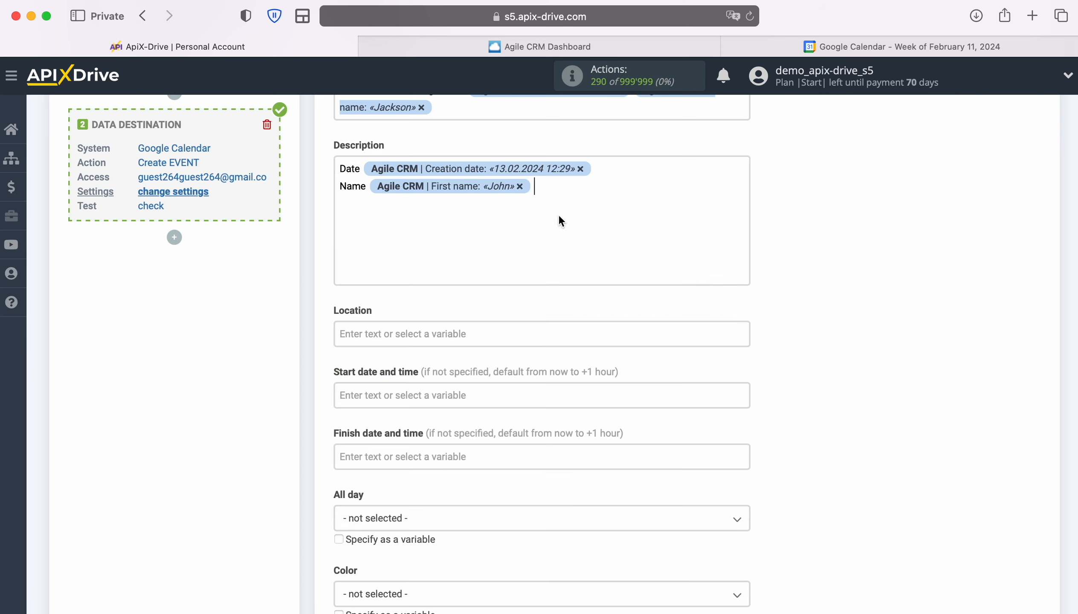
pyautogui.click(561, 222)
pyautogui.click(458, 498)
# - Add 'Email' and 'Phone' lines with the E-MAIL Value and PHONE Value variables
pyautogui.press('Return')
pyautogui.write('Email')
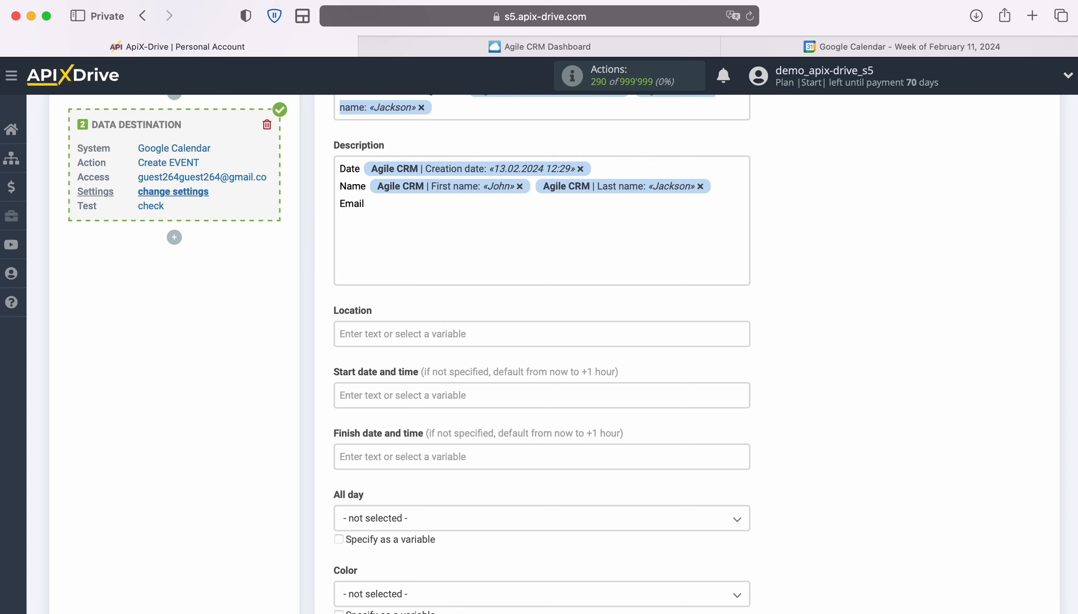
pyautogui.click(467, 208)
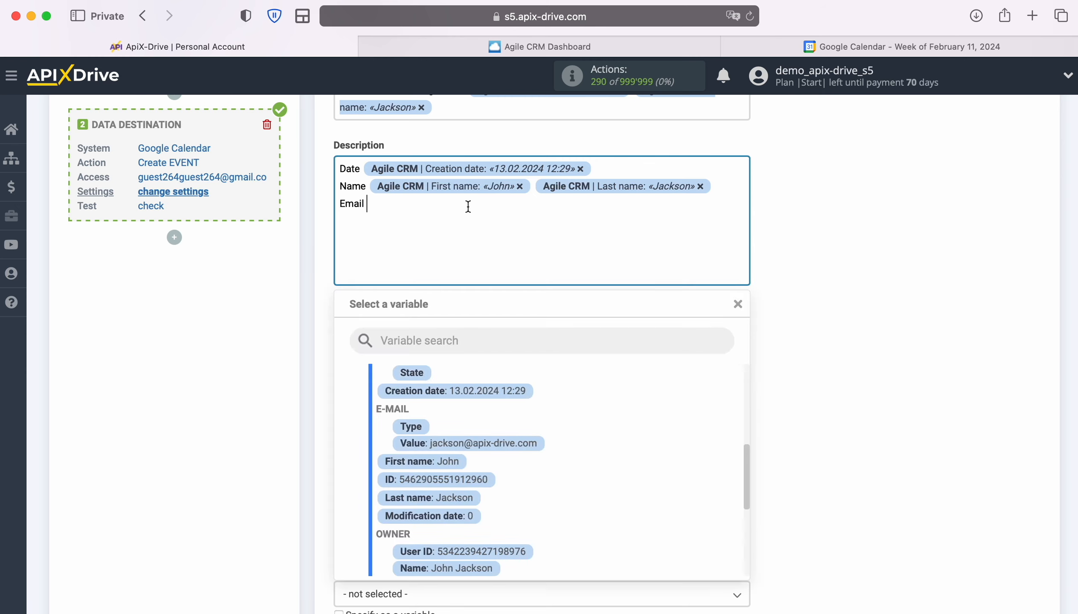
pyautogui.click(511, 447)
pyautogui.press('Return')
pyautogui.write('Phone')
pyautogui.click(478, 232)
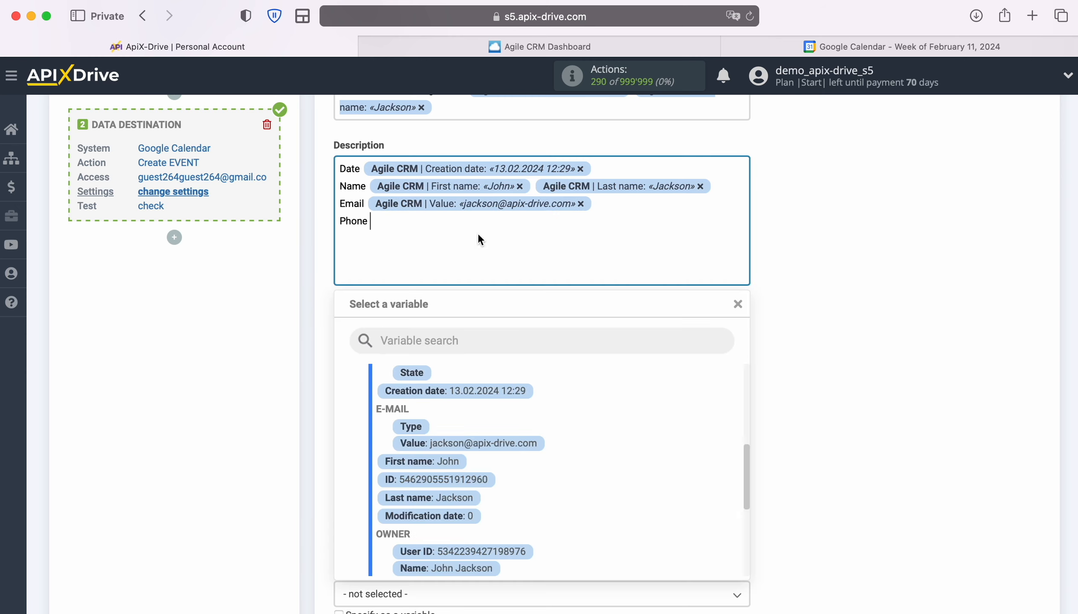
pyautogui.scroll(-5, 623, 413)
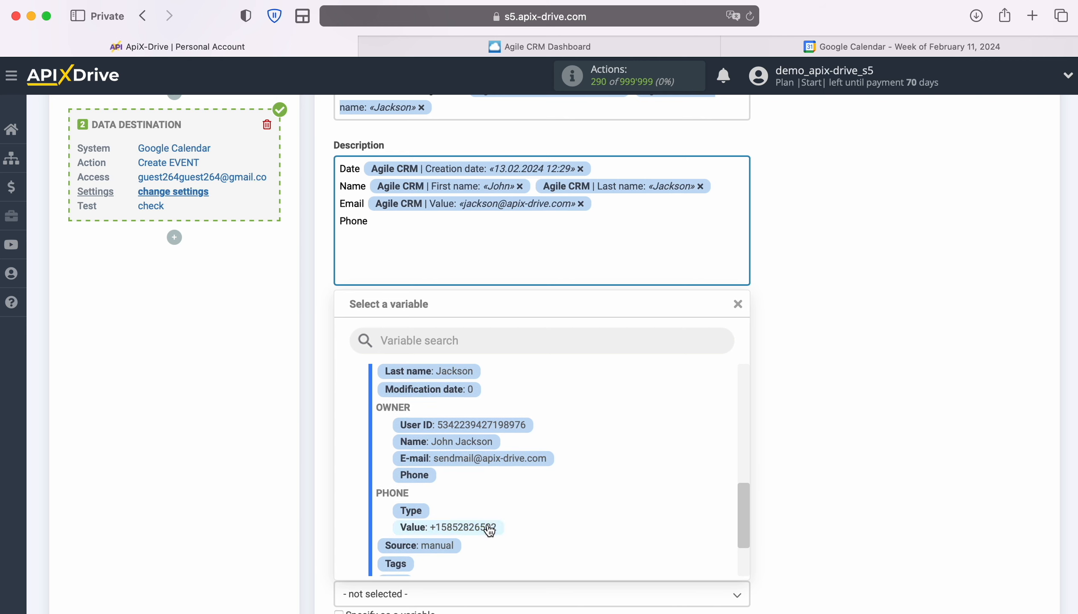
pyautogui.click(494, 523)
pyautogui.scroll(-3, 835, 415)
pyautogui.click(426, 312)
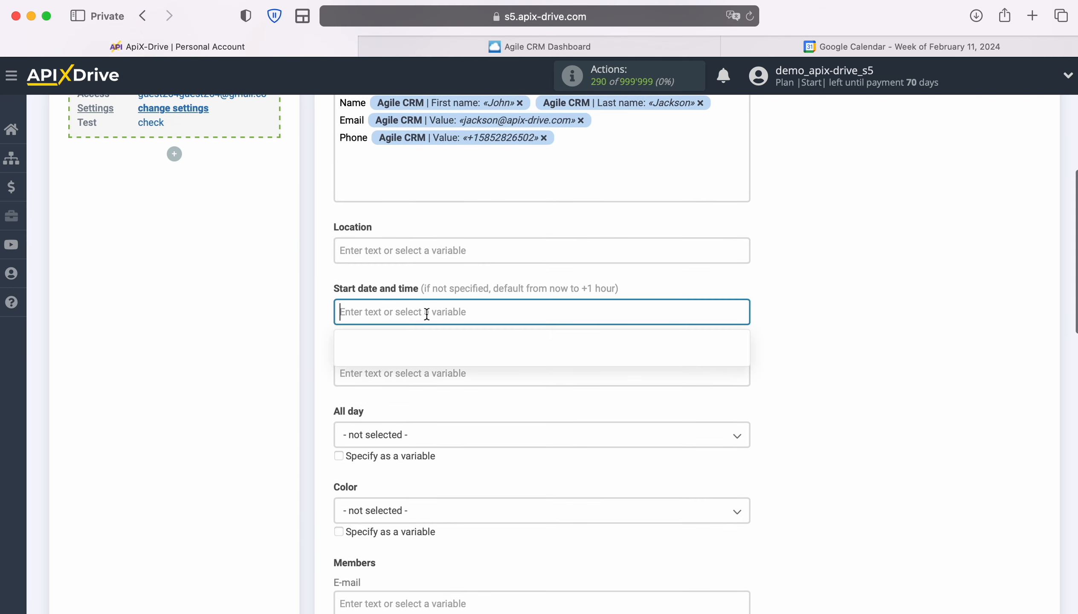
# - Use the Creation date variable for Start date and time, and System data Date and Time for Finish
pyautogui.scroll(-3, 594, 372)
pyautogui.scroll(-5, 618, 372)
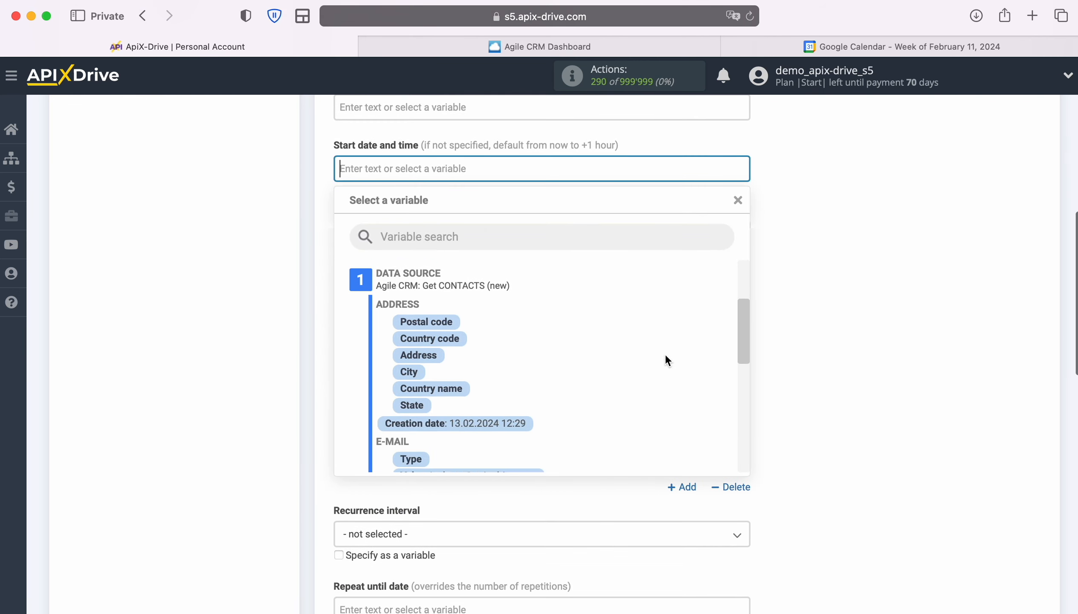
pyautogui.click(497, 410)
pyautogui.click(412, 228)
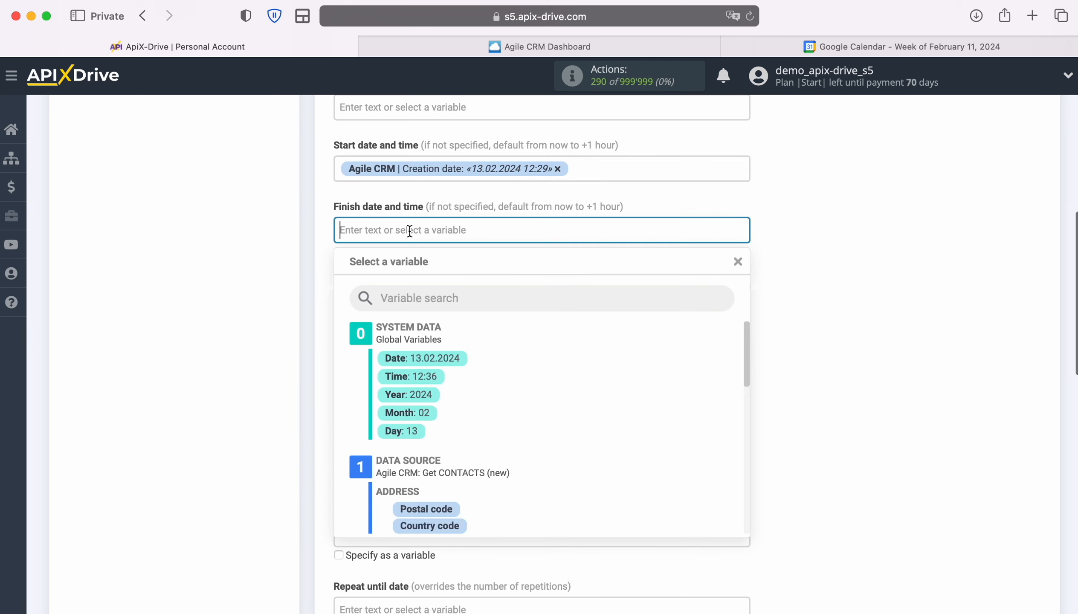
pyautogui.click(461, 299)
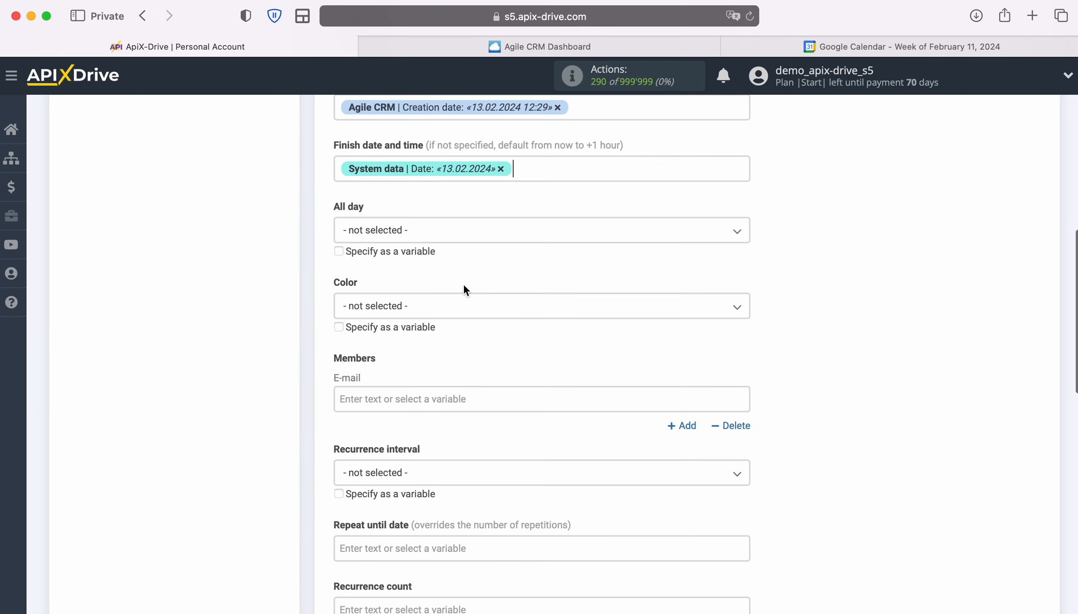
pyautogui.click(543, 169)
pyautogui.click(428, 315)
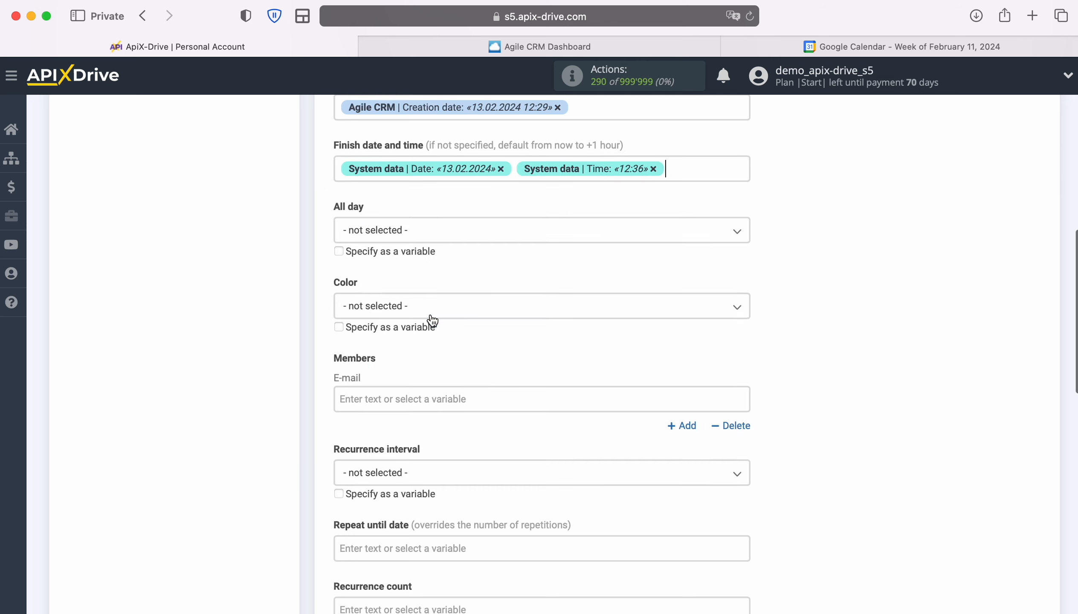
pyautogui.scroll(-2, 882, 322)
pyautogui.scroll(-10, 884, 318)
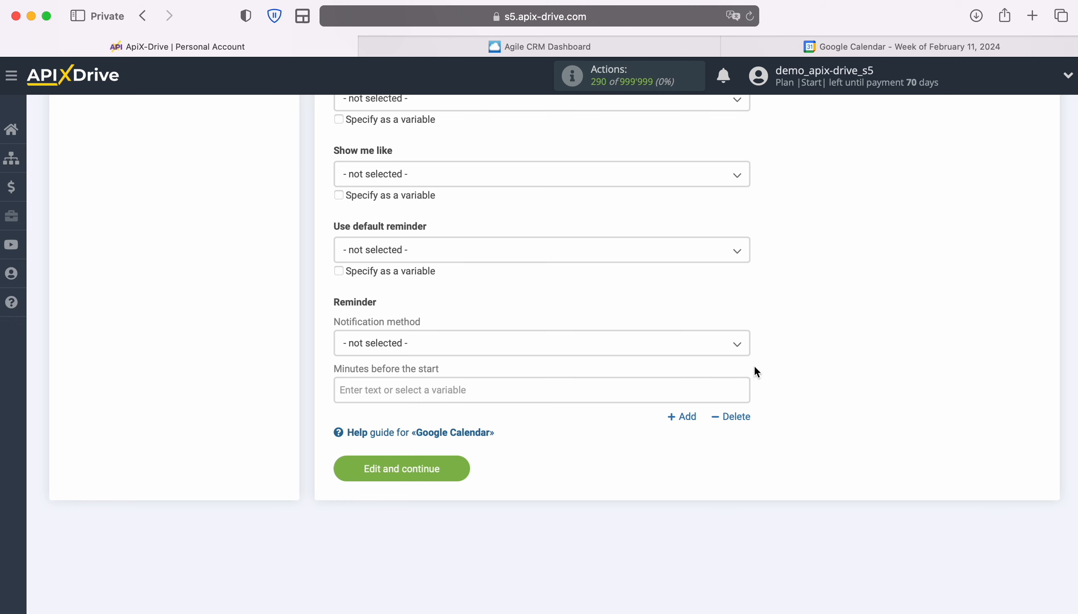
# - Save the event settings with Edit and continue and send test data to Google Calendar
pyautogui.click(457, 466)
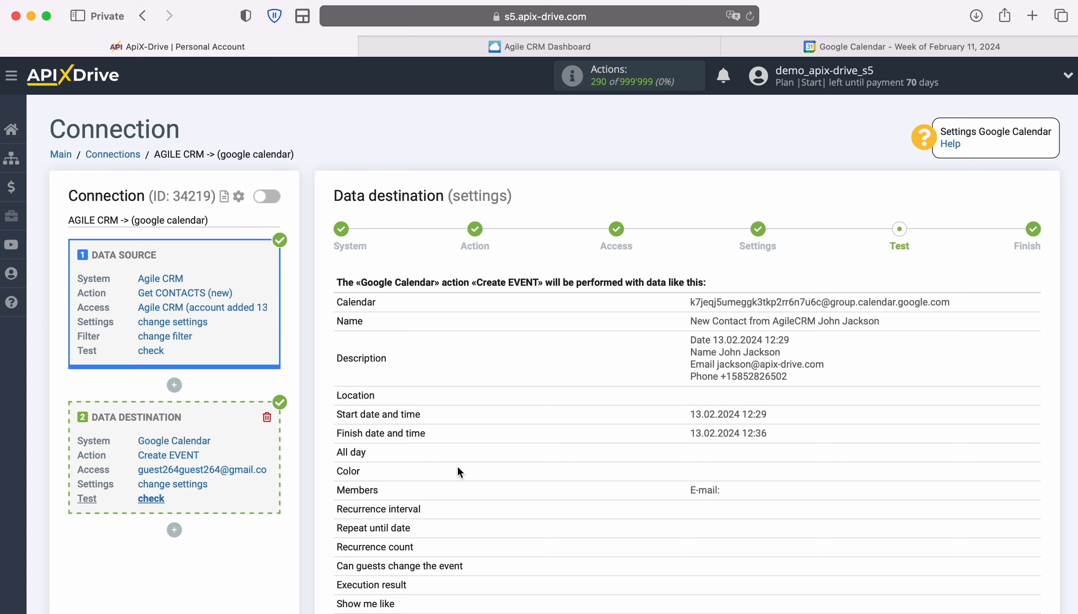
pyautogui.scroll(-5, 925, 444)
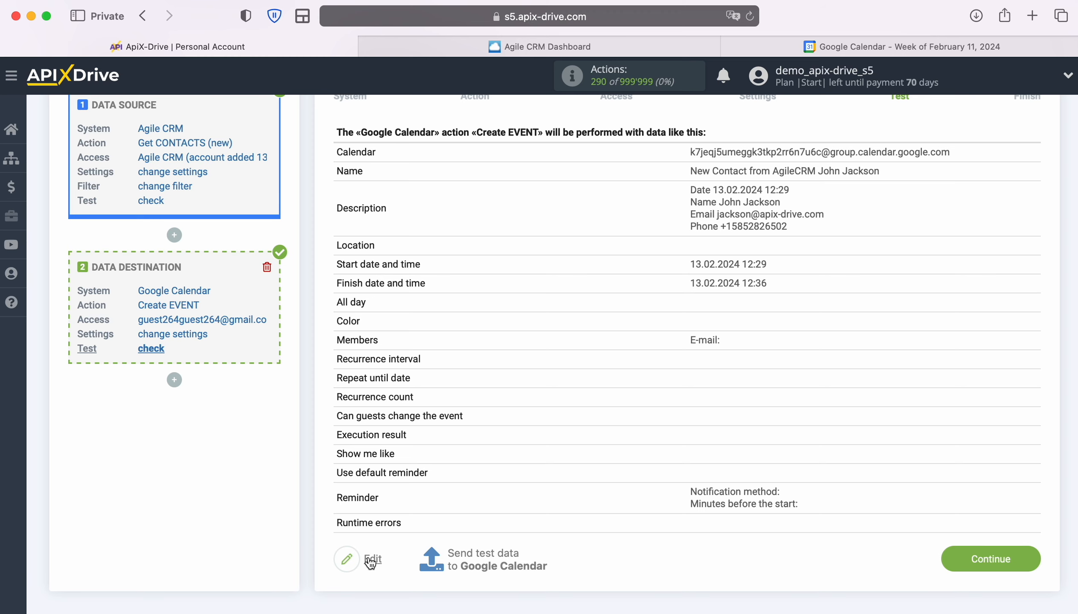
pyautogui.click(486, 554)
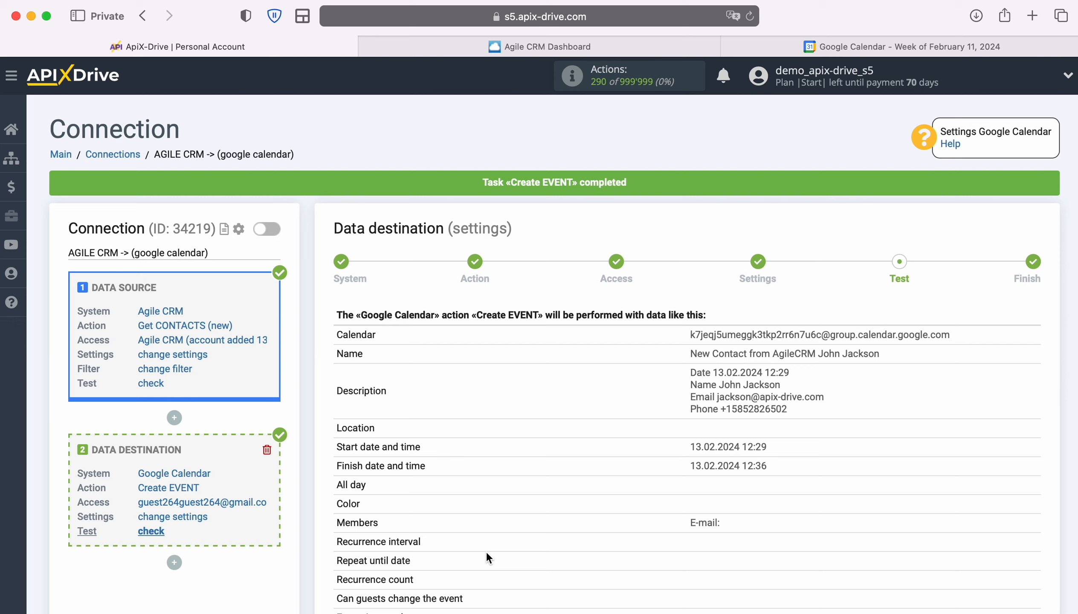
pyautogui.click(807, 46)
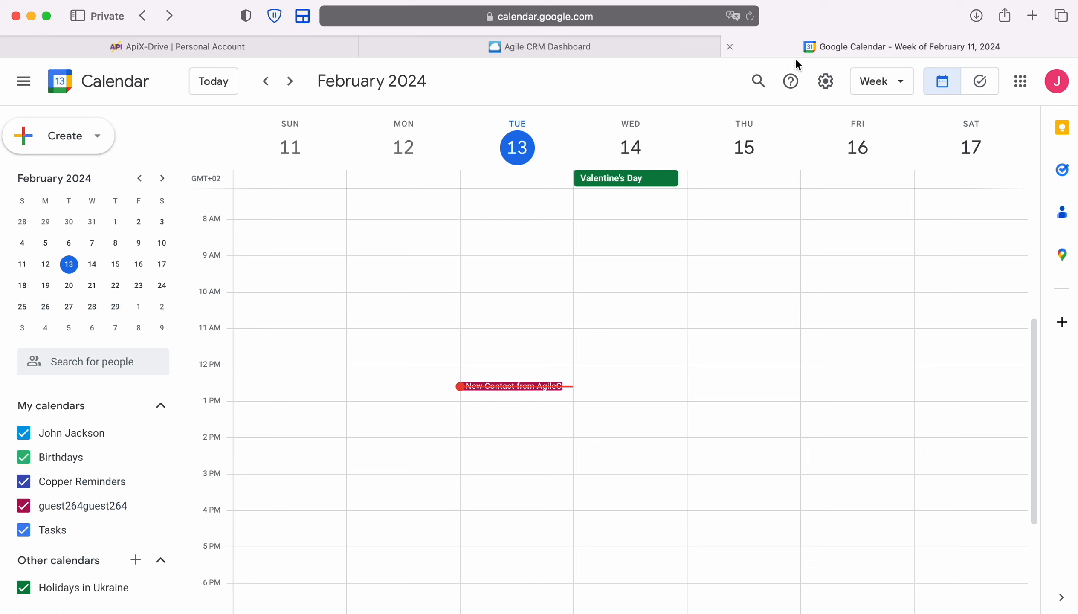
pyautogui.click(516, 386)
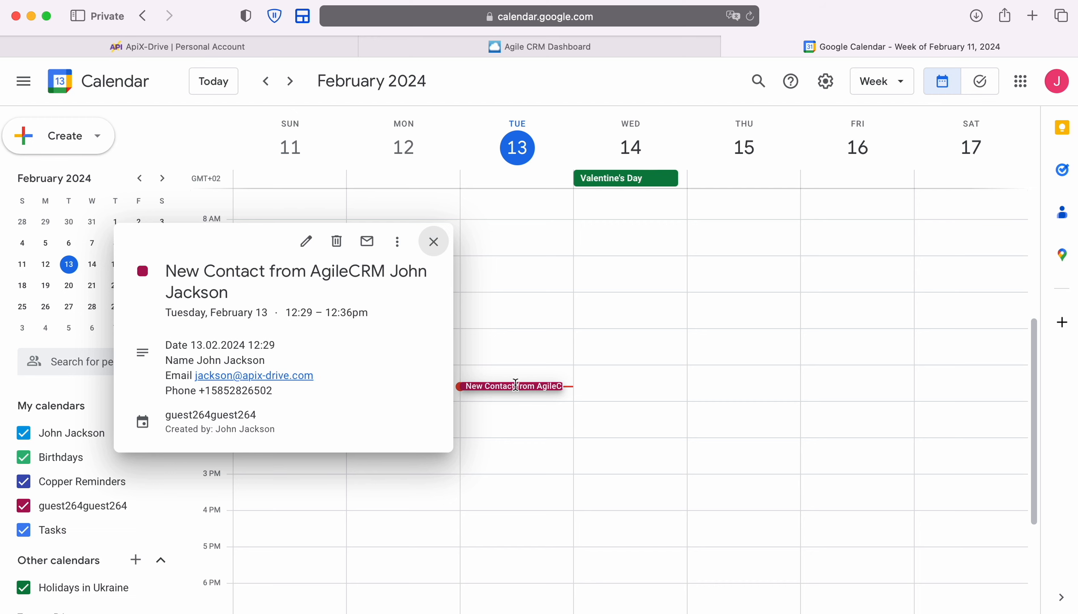
pyautogui.click(262, 47)
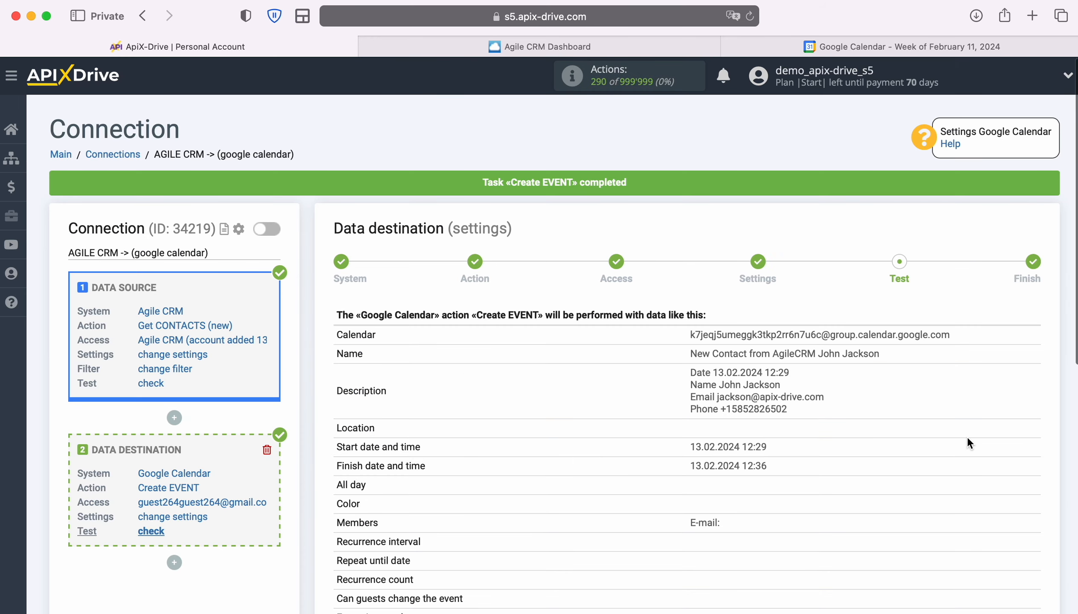
# - Finish the destination setup and enable auto-update for the connection
pyautogui.scroll(-5, 1004, 436)
pyautogui.click(1034, 551)
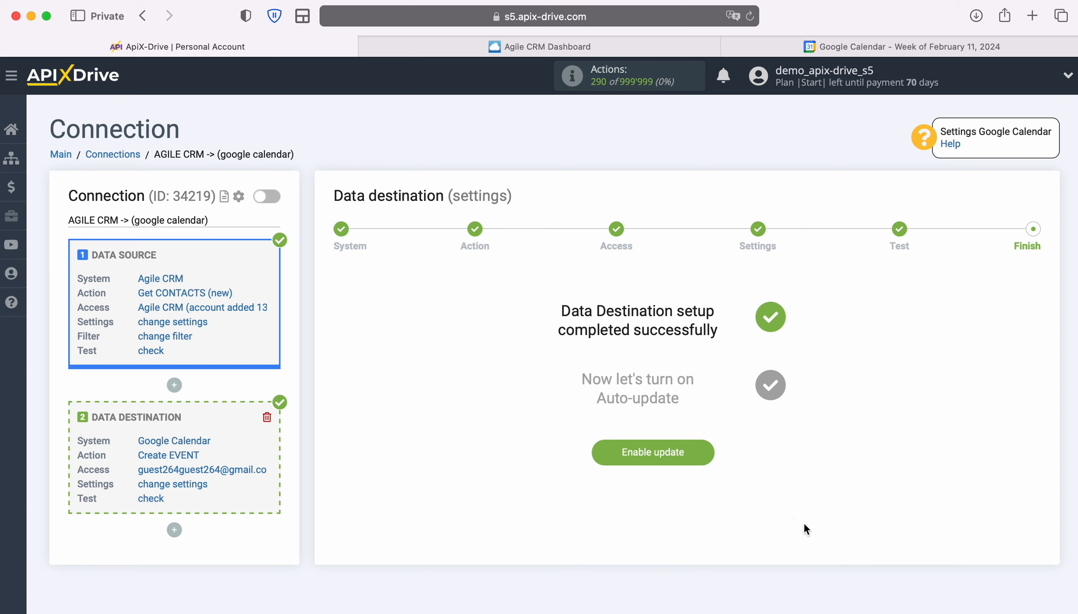
pyautogui.click(706, 447)
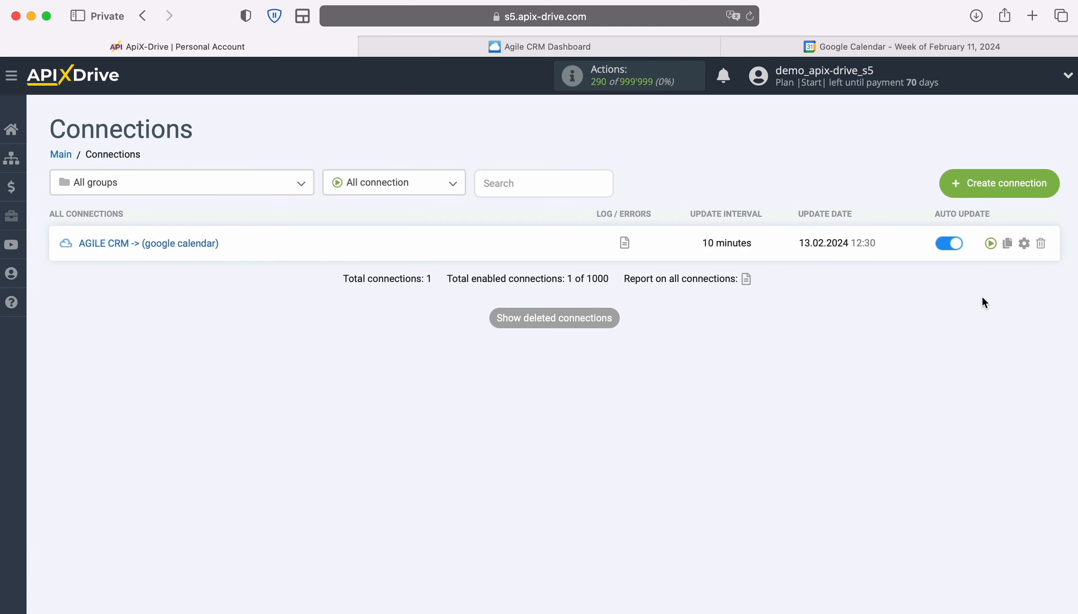
# - Set the connection's Update interval to 5 minutes and save the settings
pyautogui.click(1019, 242)
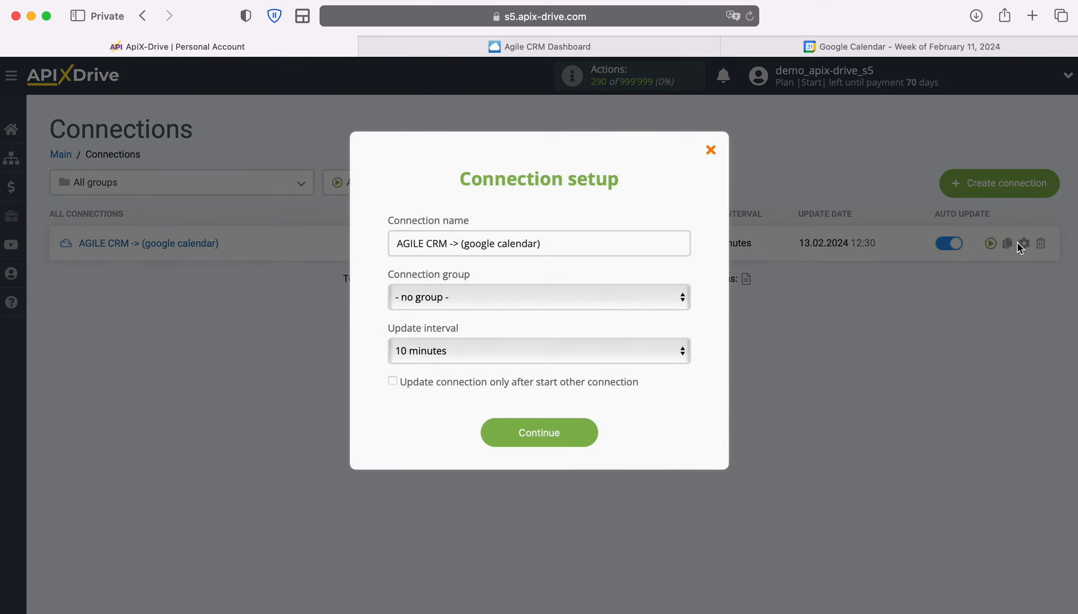
pyautogui.click(623, 354)
pyautogui.click(582, 328)
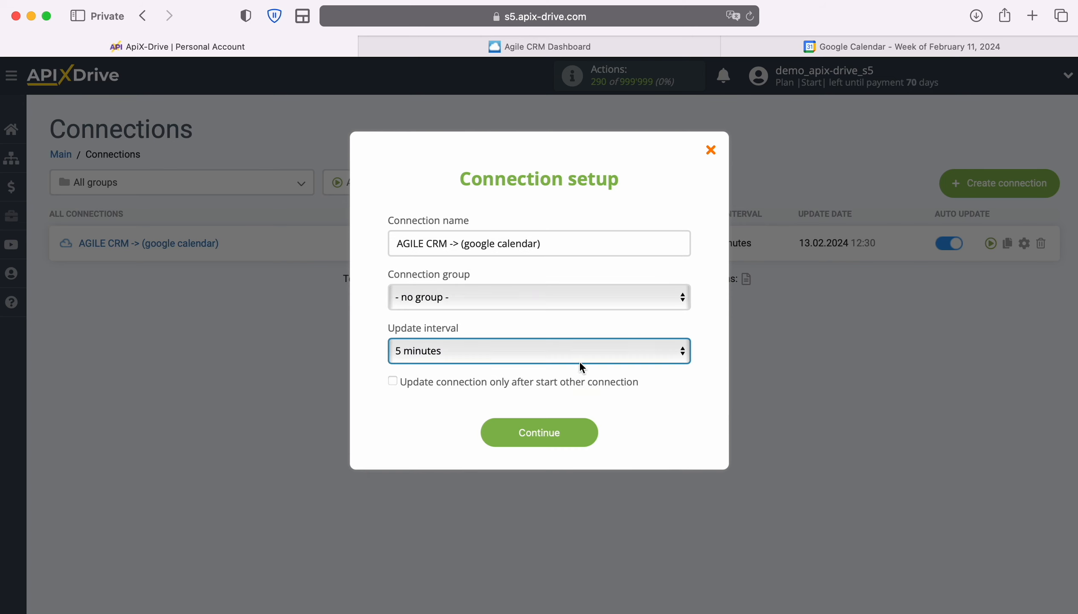
pyautogui.click(582, 443)
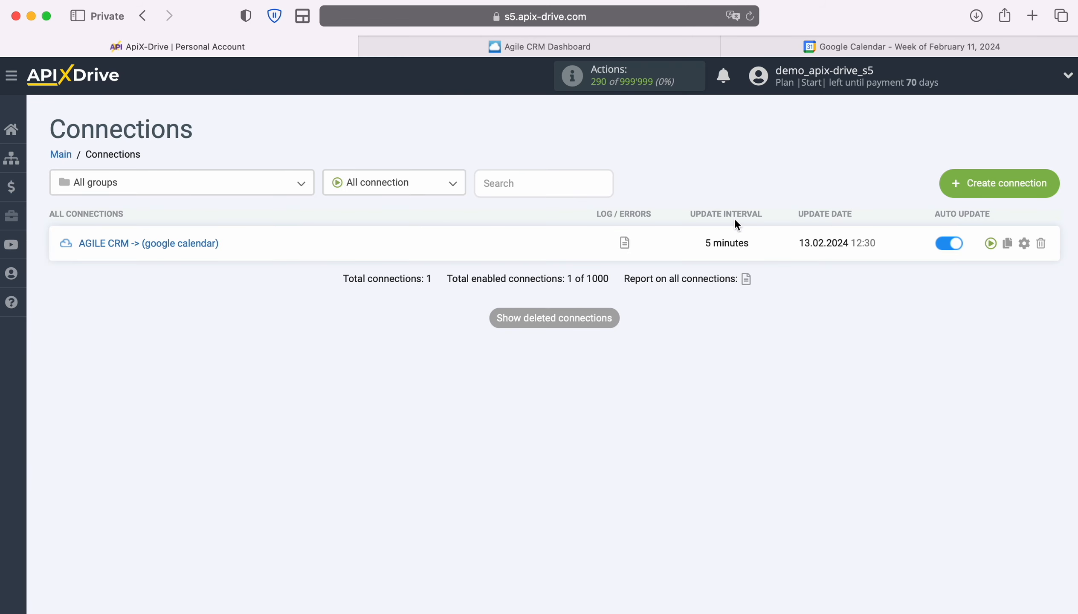